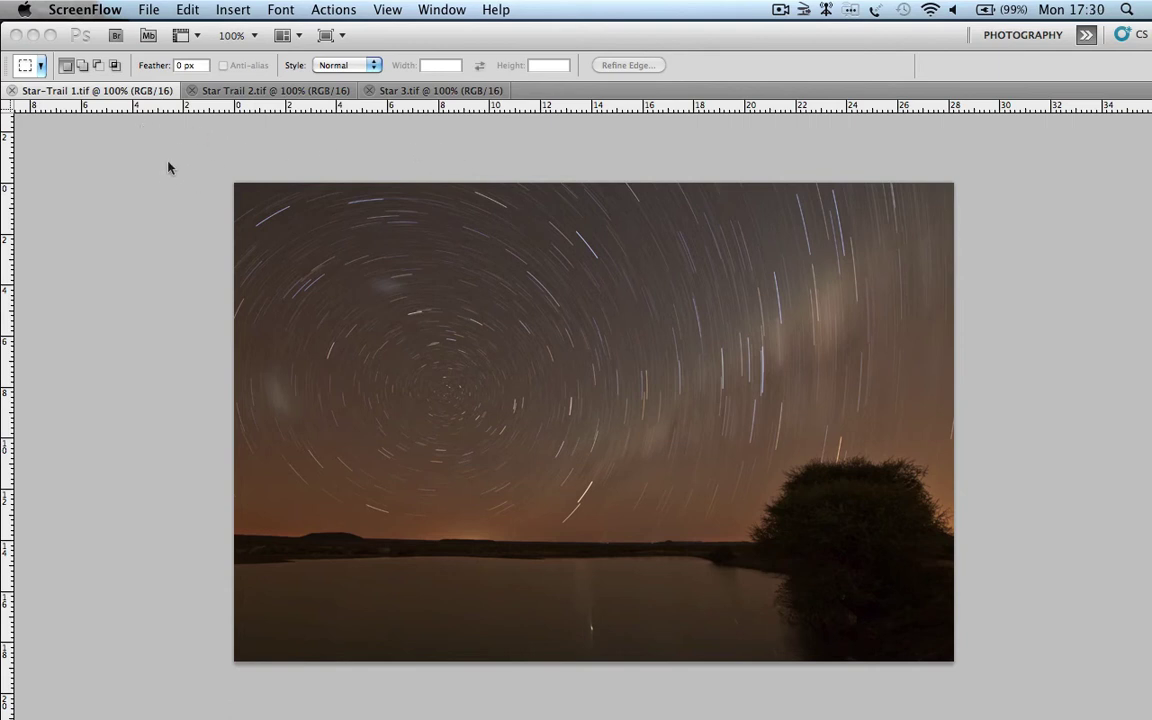
Flip between the Star-Trail 1, Star Trail 2 and Star 3 photos to compare them
{"action": "left_click", "coordinate": [237, 93]}
{"action": "left_click", "coordinate": [275, 93]}
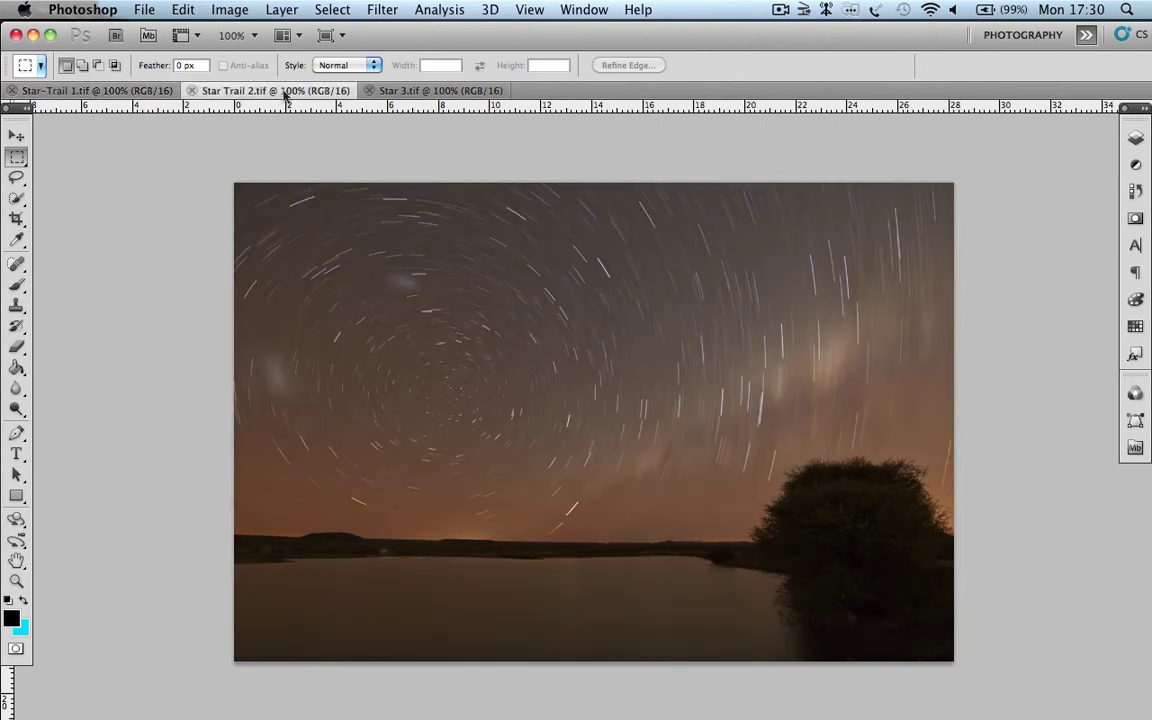
{"action": "left_click", "coordinate": [396, 92]}
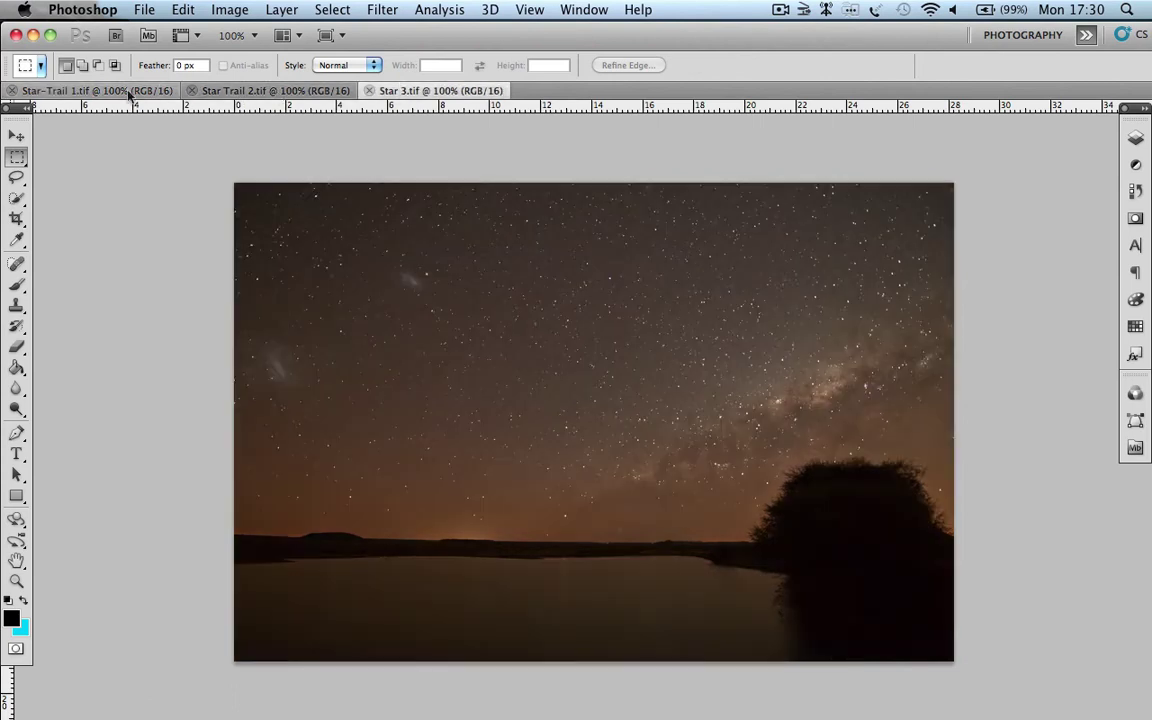
{"action": "left_click", "coordinate": [115, 92]}
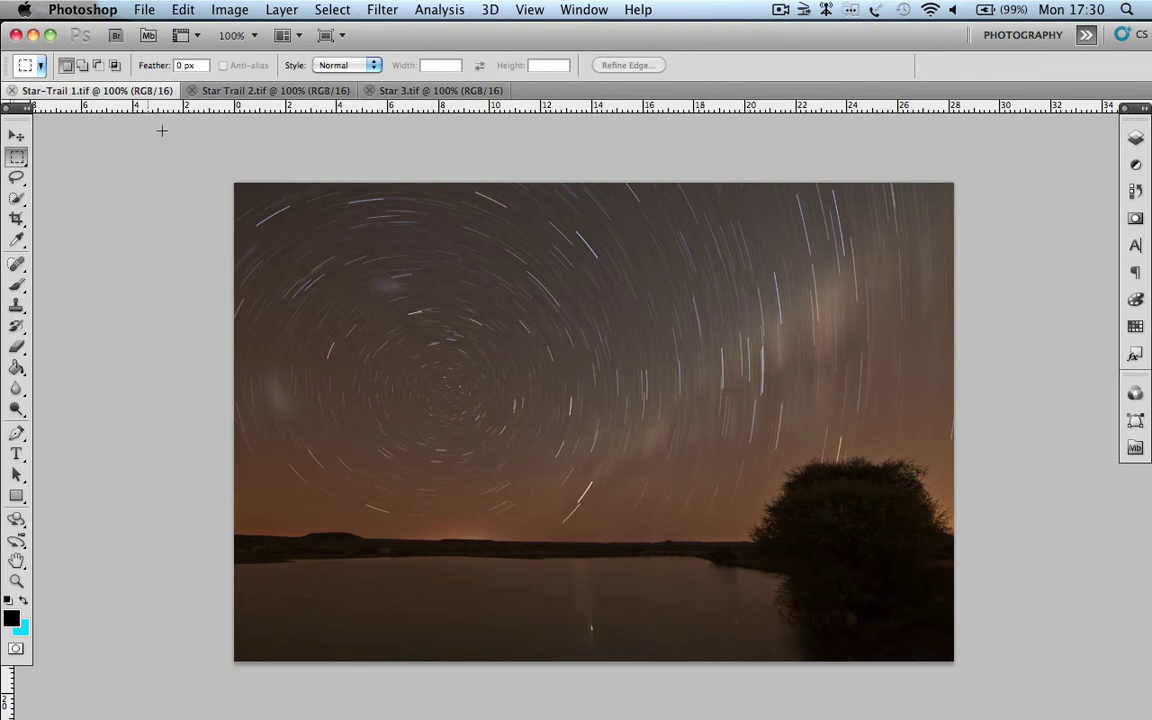
{"action": "left_click", "coordinate": [240, 90]}
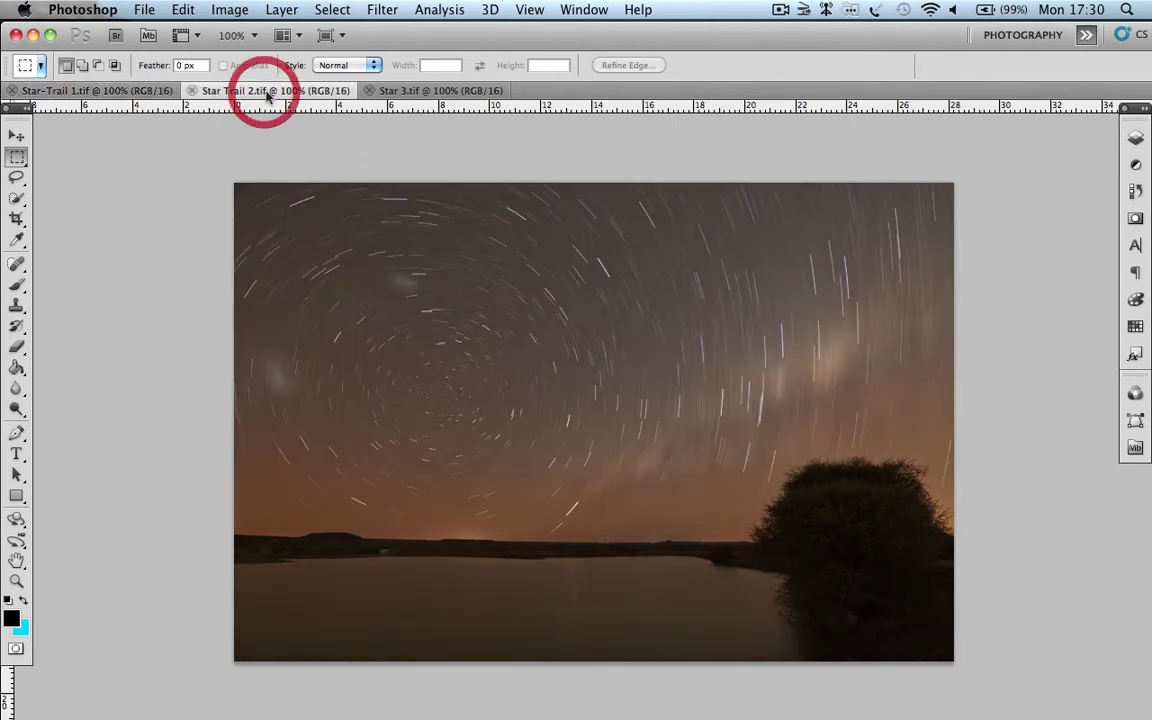
{"action": "left_click", "coordinate": [448, 91]}
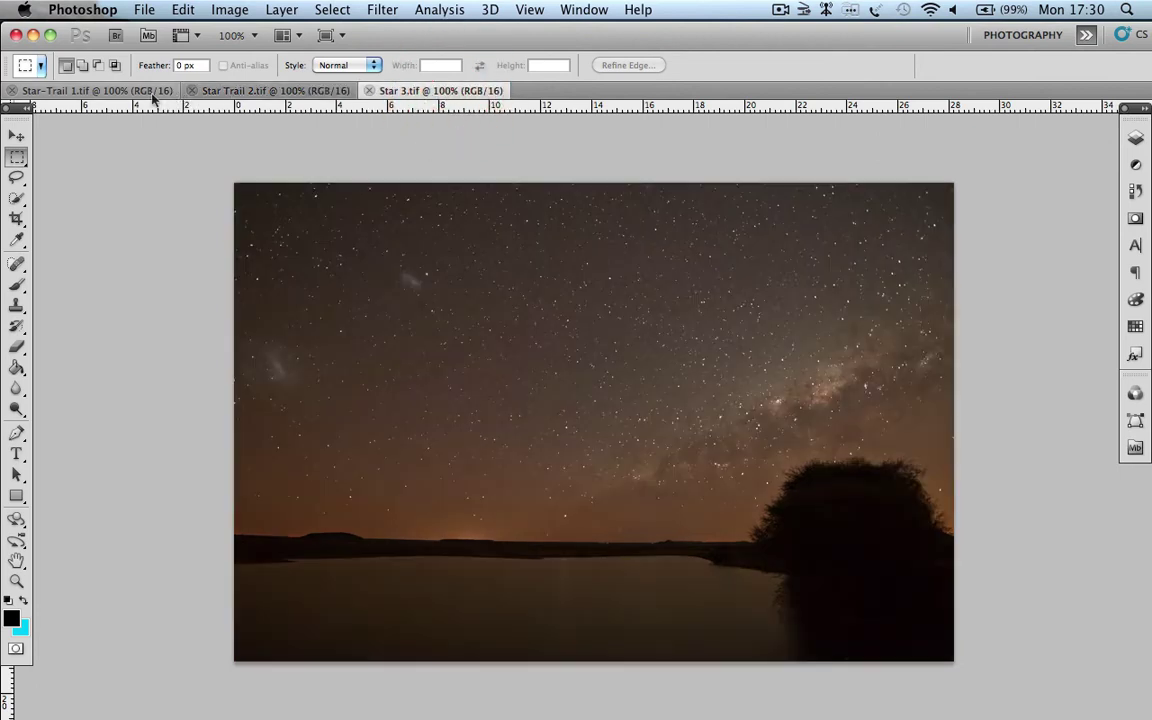
{"action": "left_click", "coordinate": [143, 91]}
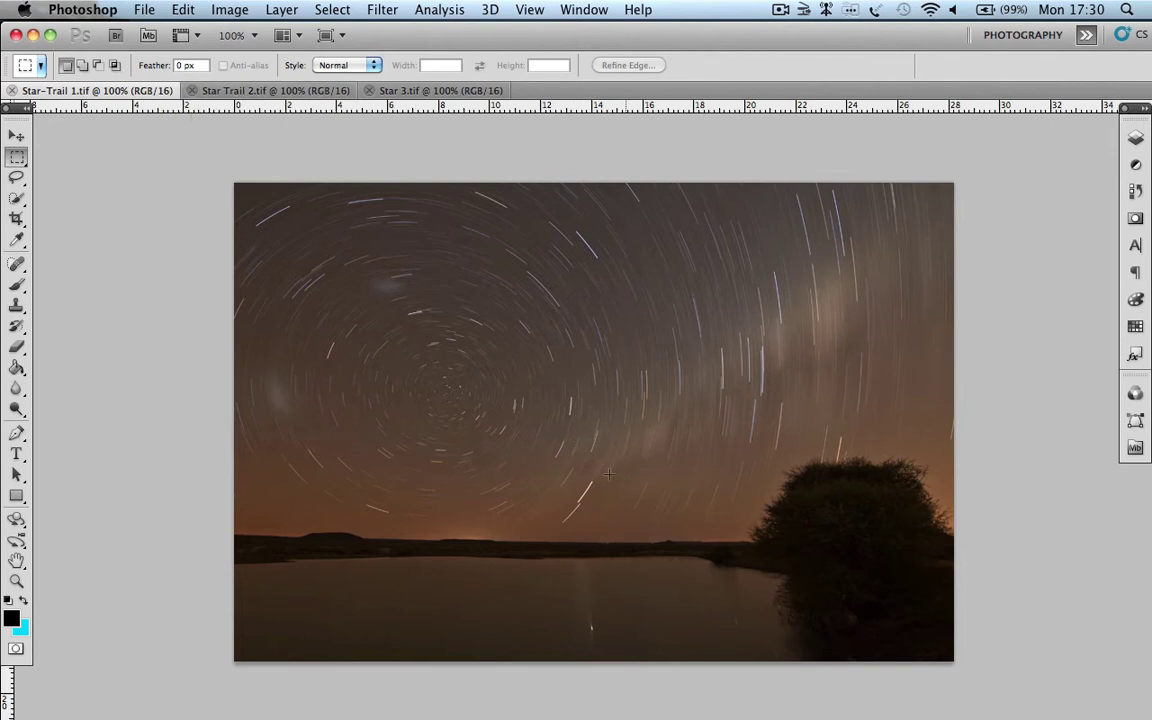
Recheck Star Trail 2 and Star 3, then show Star-Trail 1 with its Layers panel
{"action": "left_click", "coordinate": [298, 92]}
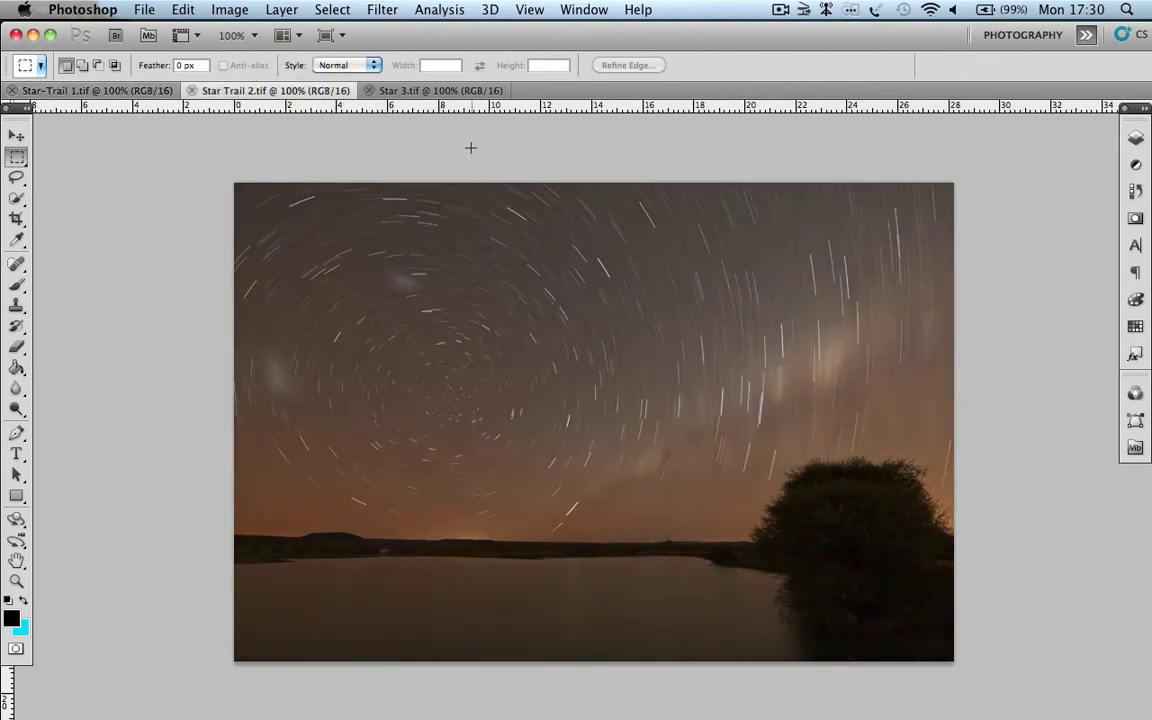
{"action": "left_click", "coordinate": [442, 91]}
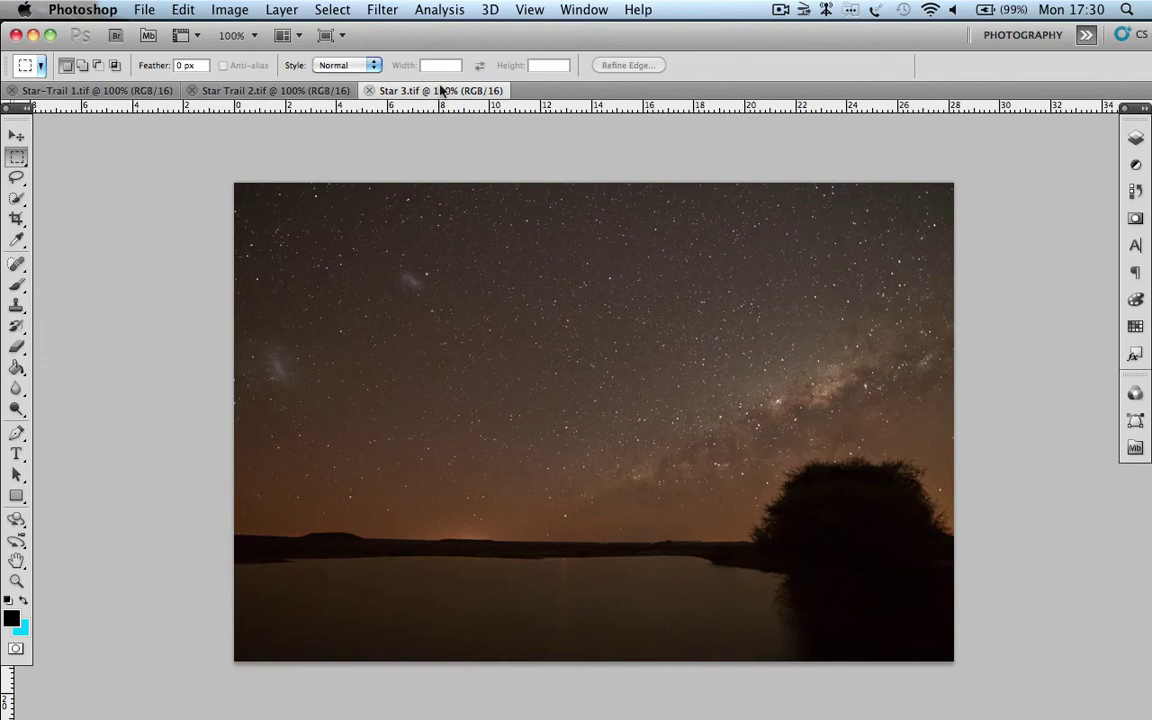
{"action": "left_click", "coordinate": [120, 90]}
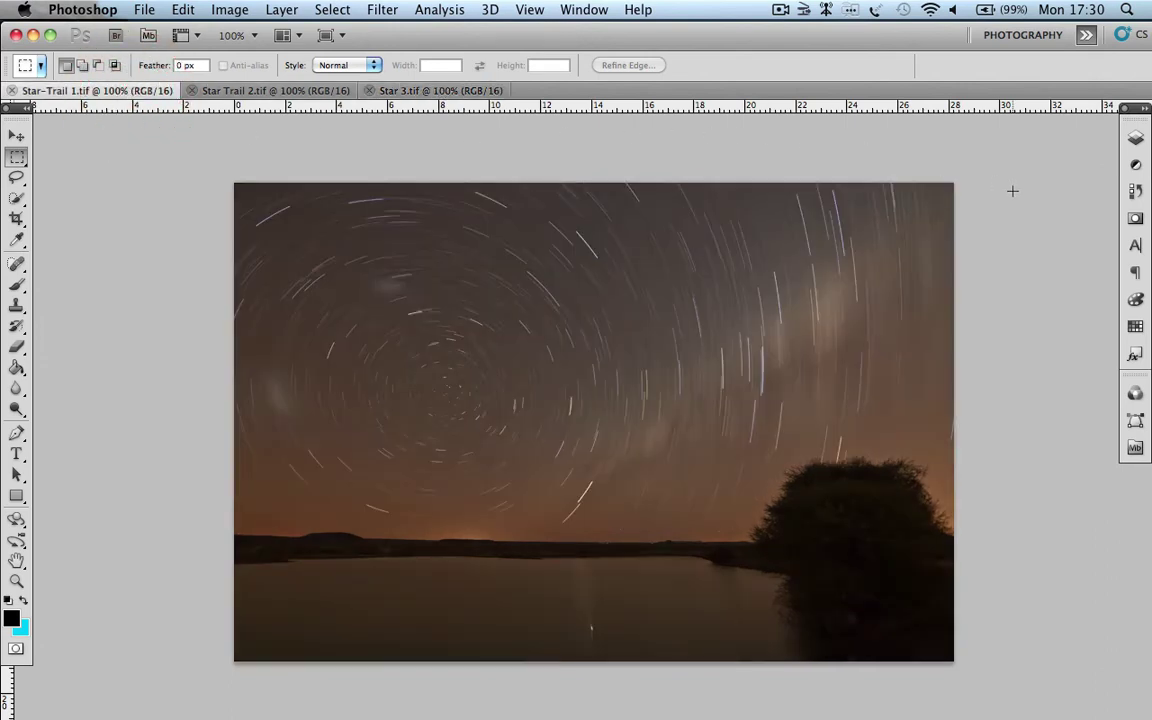
{"action": "left_click", "coordinate": [1135, 138]}
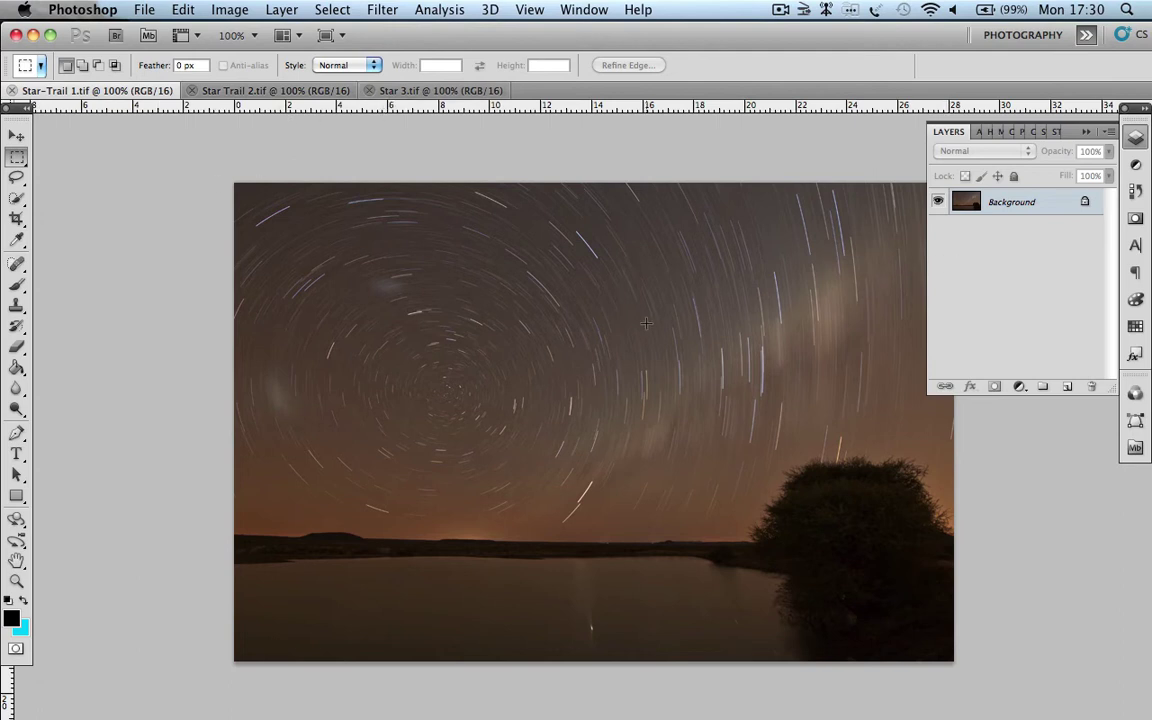
Copy the entire Star Trail 2 image and paste it into Star-Trail 1 as Layer 1
{"action": "left_click", "coordinate": [276, 91]}
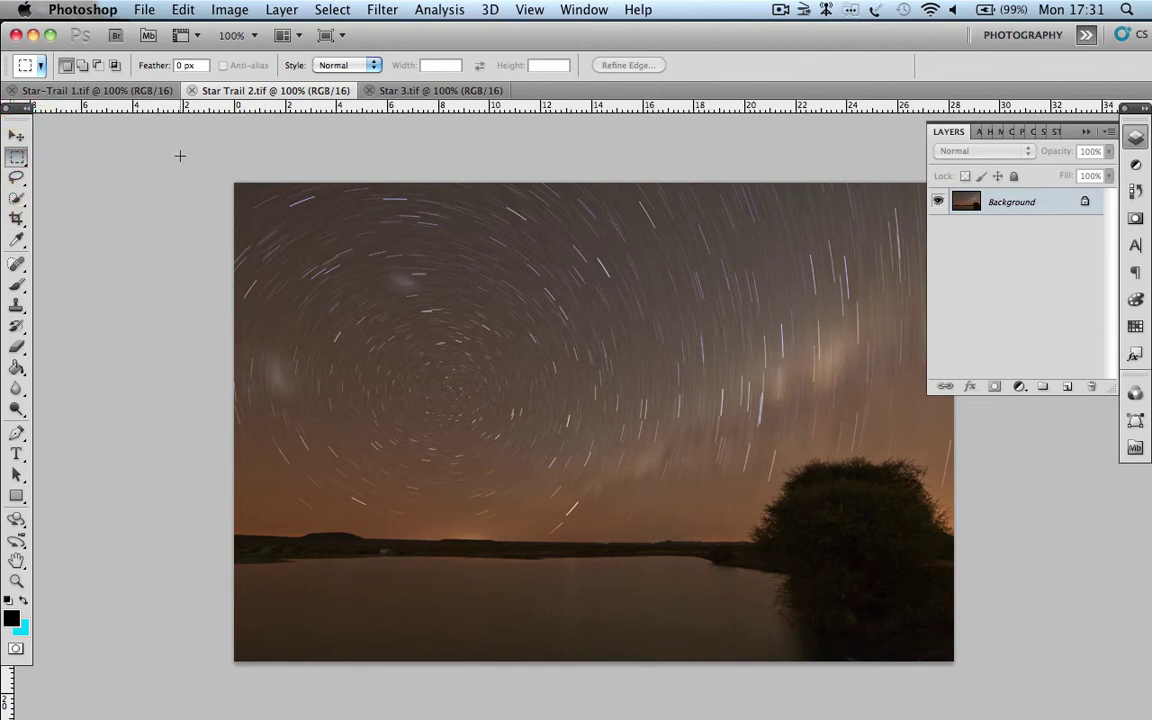
{"action": "mouse_move", "coordinate": [180, 157]}
{"action": "left_mouse_down"}
{"action": "mouse_move", "coordinate": [374, 277]}
{"action": "mouse_move", "coordinate": [527, 339]}
{"action": "mouse_move", "coordinate": [998, 676]}
{"action": "left_mouse_up"}
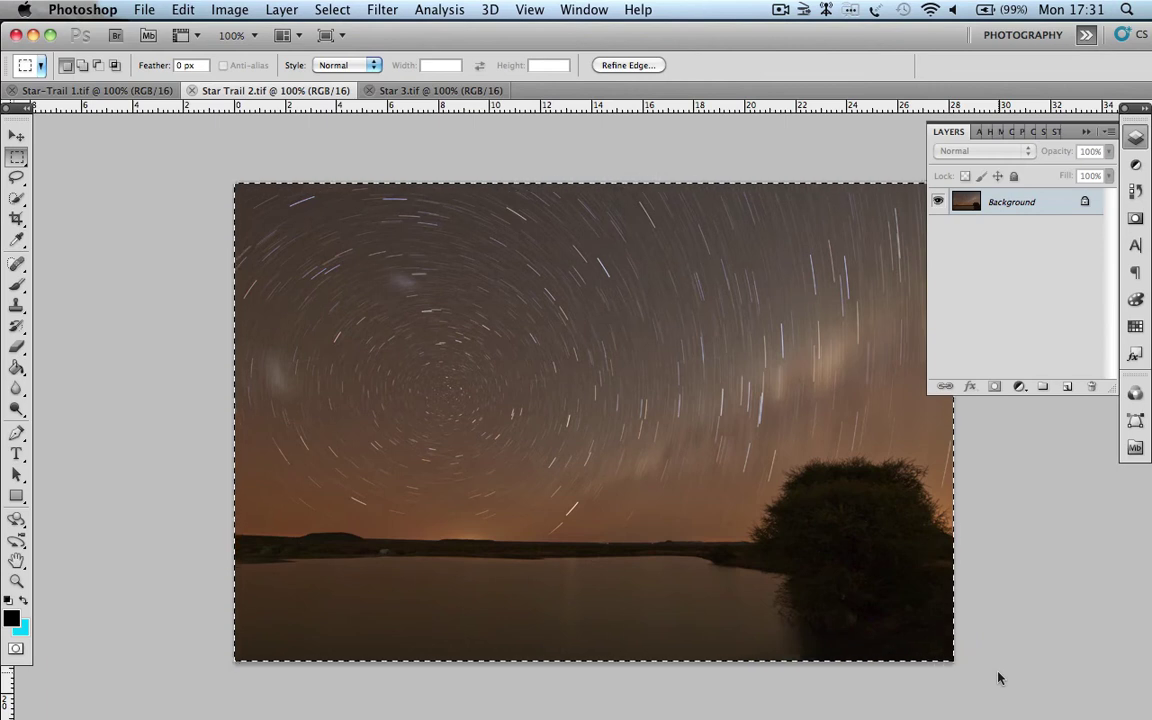
{"action": "key", "text": "super+c"}
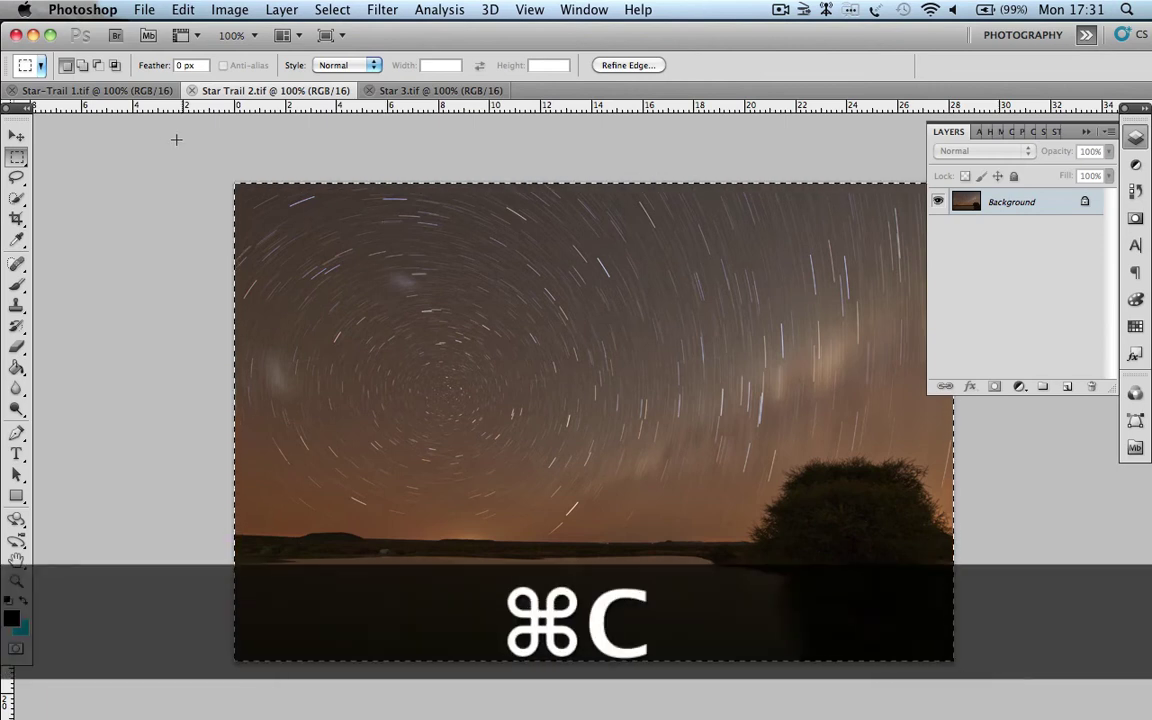
{"action": "left_click", "coordinate": [86, 90]}
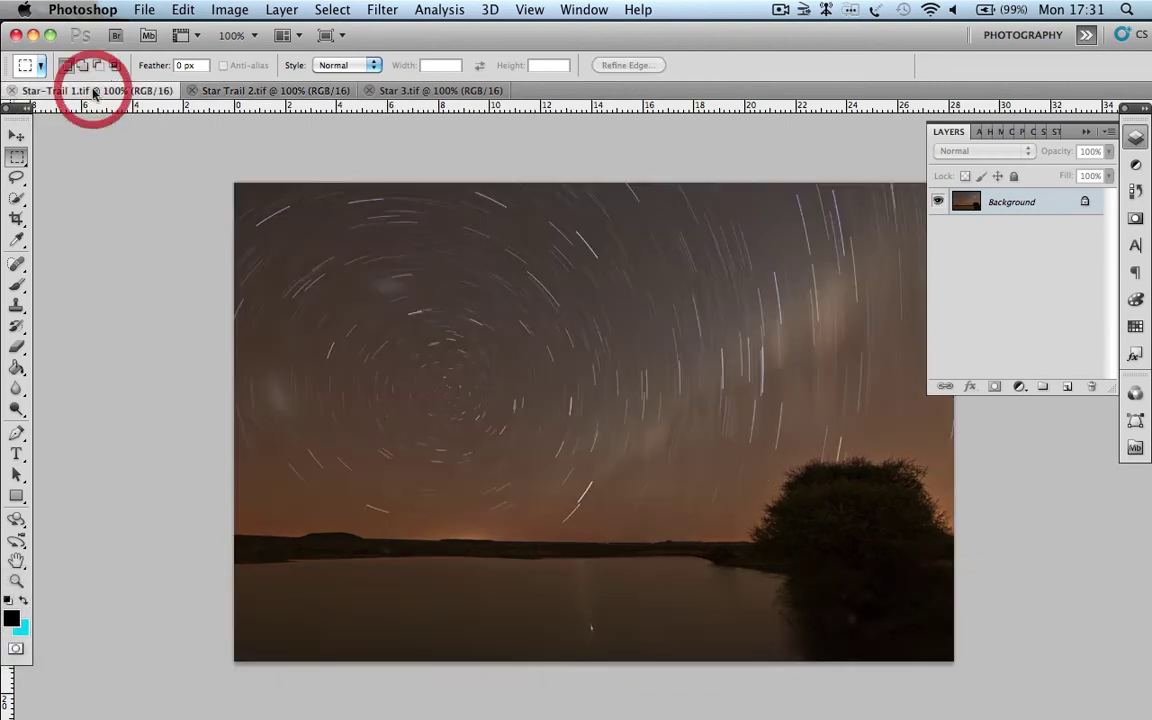
{"action": "key", "text": "super+v"}
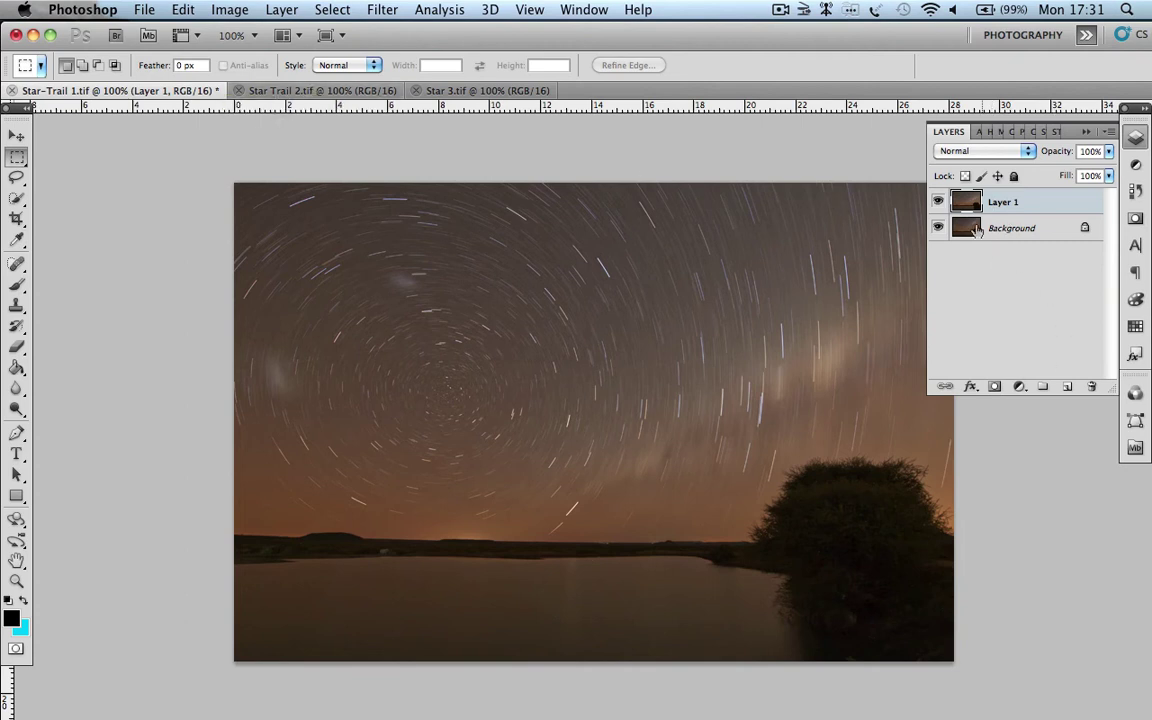
Toggle the pasted Layer 1's visibility to compare the two star-trail images
{"action": "left_click", "coordinate": [938, 203]}
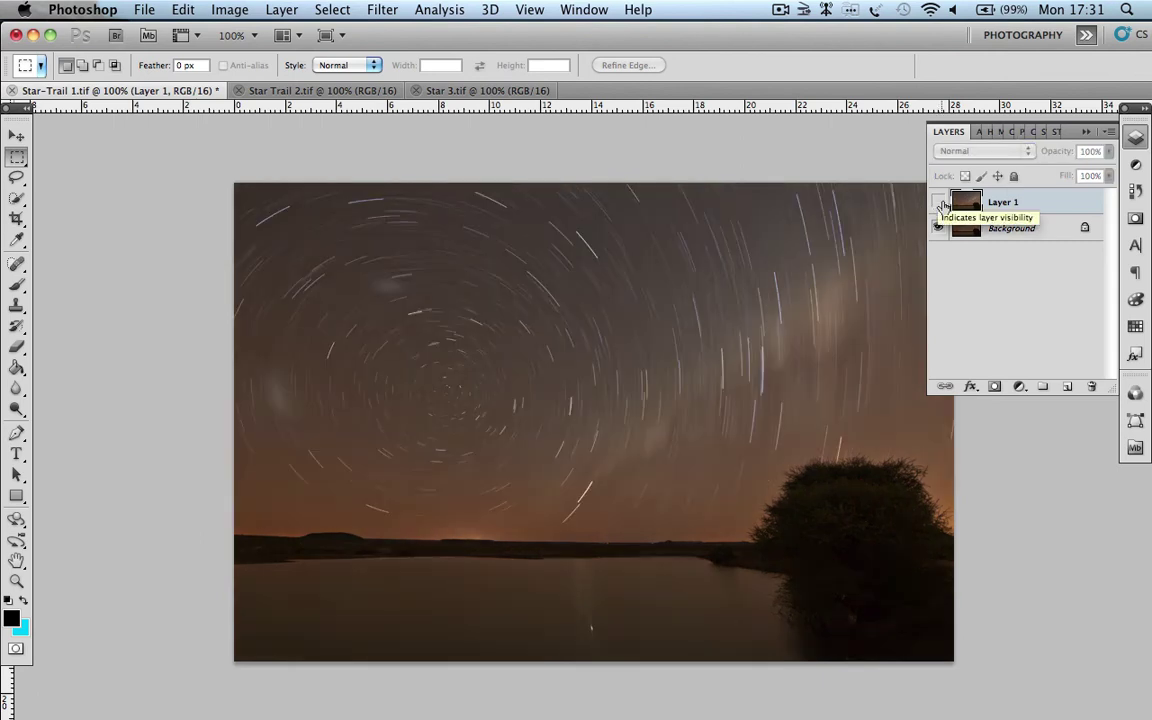
{"action": "left_click", "coordinate": [938, 203]}
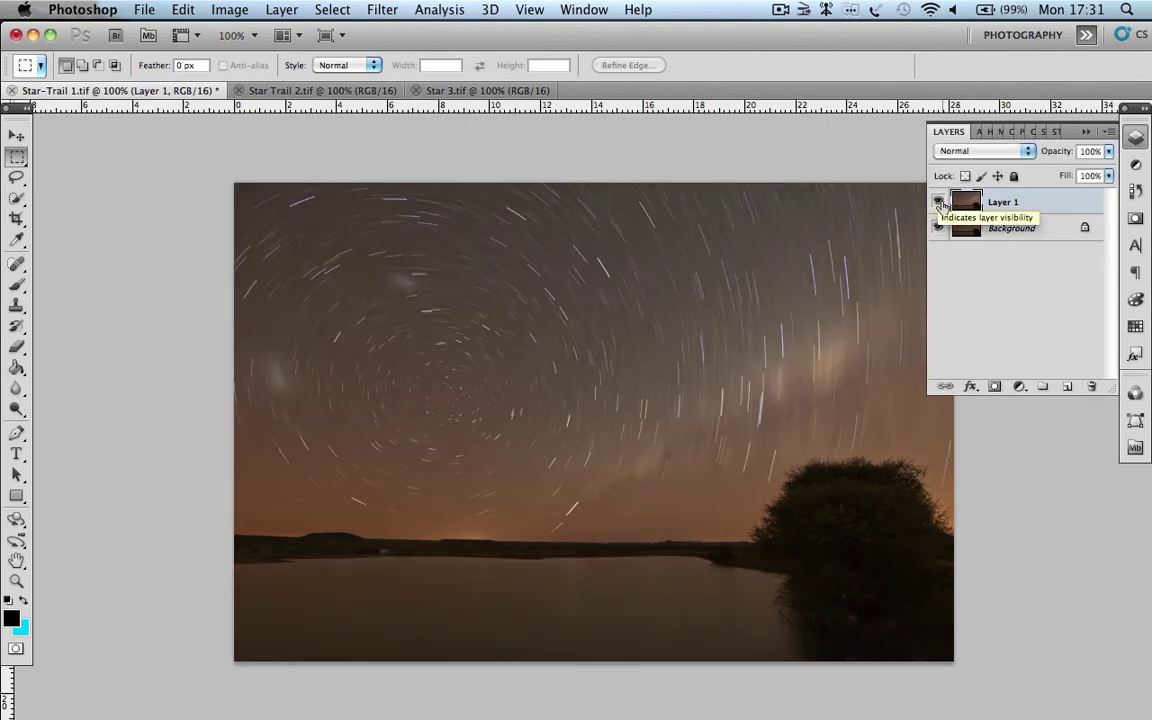
{"action": "left_click", "coordinate": [938, 203]}
{"action": "left_click", "coordinate": [938, 203]}
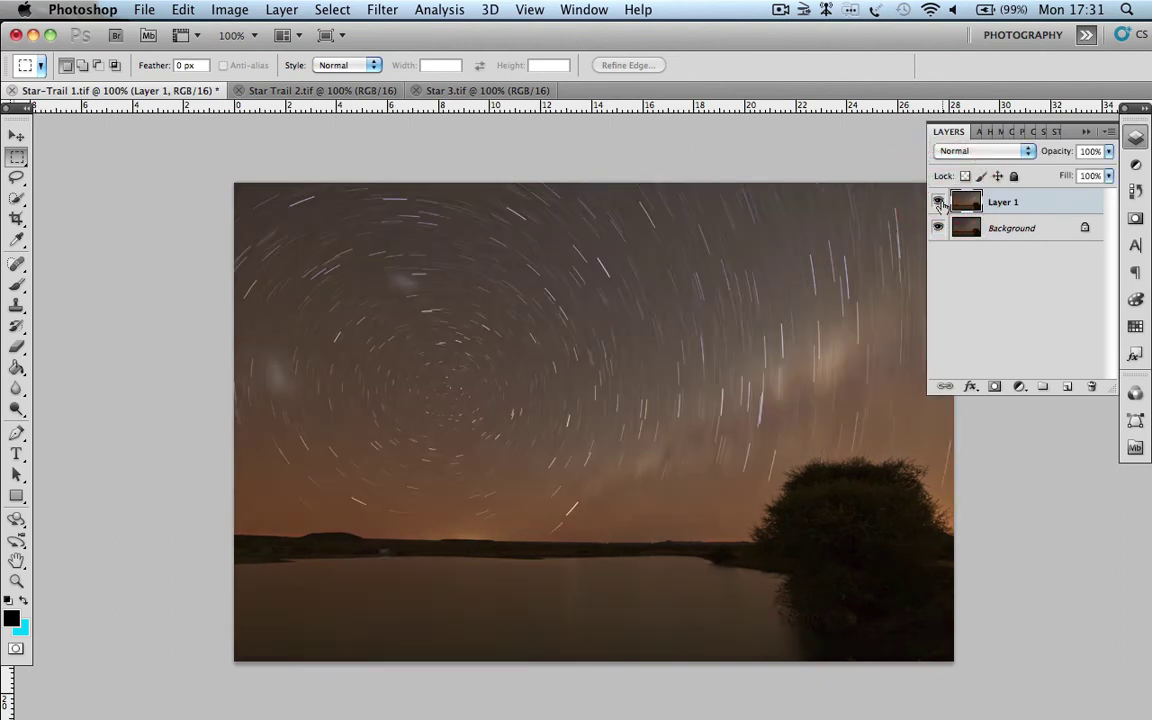
Rename Layer 1 to 'Star Trail 2', correcting the typo
{"action": "double_click", "coordinate": [1003, 204]}
{"action": "type", "text": "Star"}
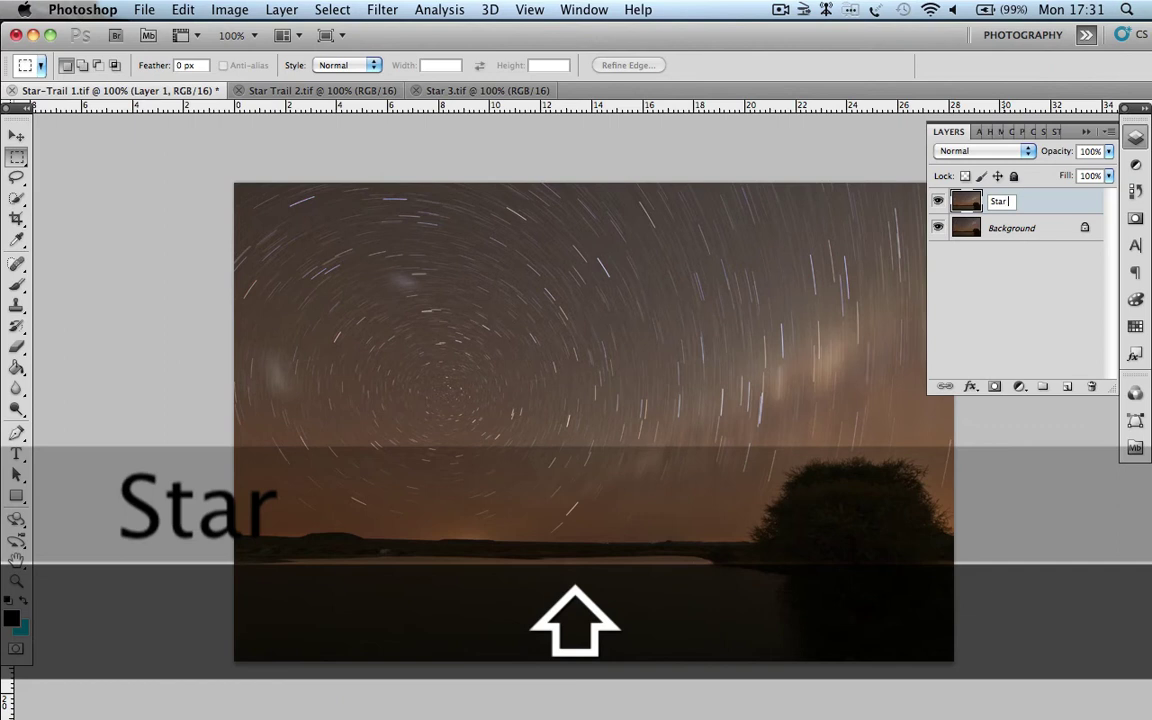
{"action": "type", "text": " Taril 2"}
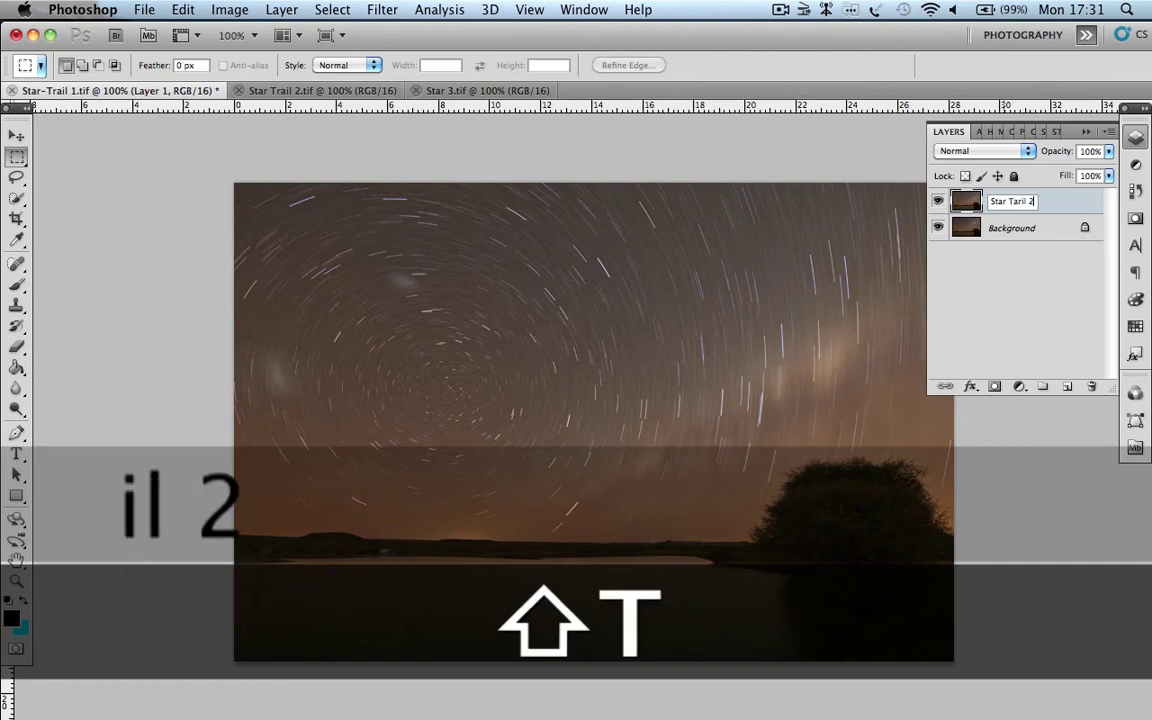
{"action": "key", "text": "BackSpace"}
{"action": "key", "text": "BackSpace"}
{"action": "key", "text": "BackSpace"}
{"action": "key", "text": "BackSpace"}
{"action": "key", "text": "BackSpace"}
{"action": "key", "text": "BackSpace"}
{"action": "type", "text": "r"}
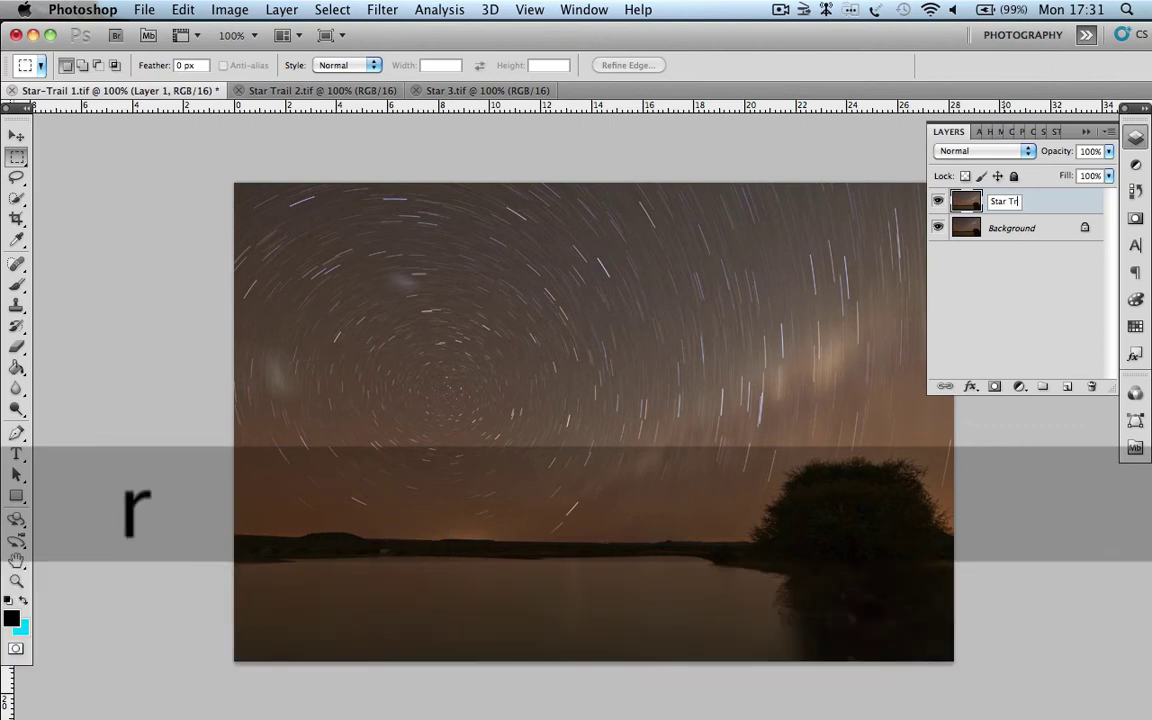
{"action": "type", "text": "ail 2"}
{"action": "key", "text": "Return"}
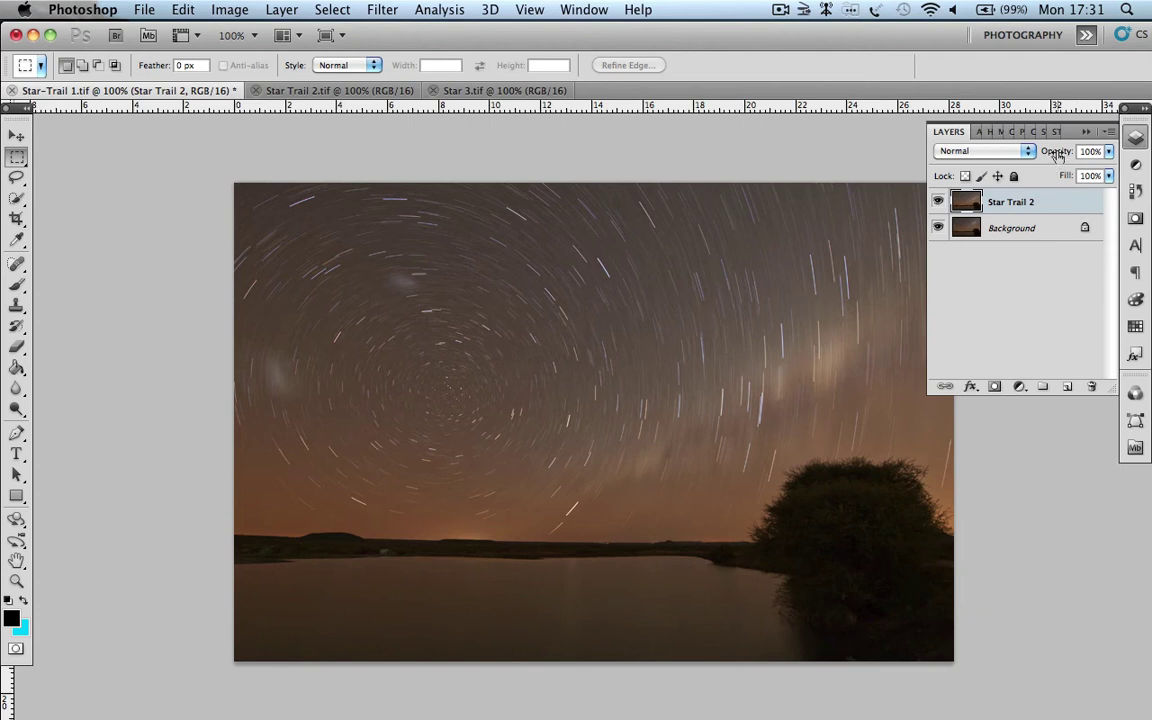
Lower Star Trail 2's opacity to about 50%, compare it toggled on and off, then view Star 3.tif
{"action": "left_click_drag", "start_coordinate": [1057, 153], "coordinate": [1013, 153]}
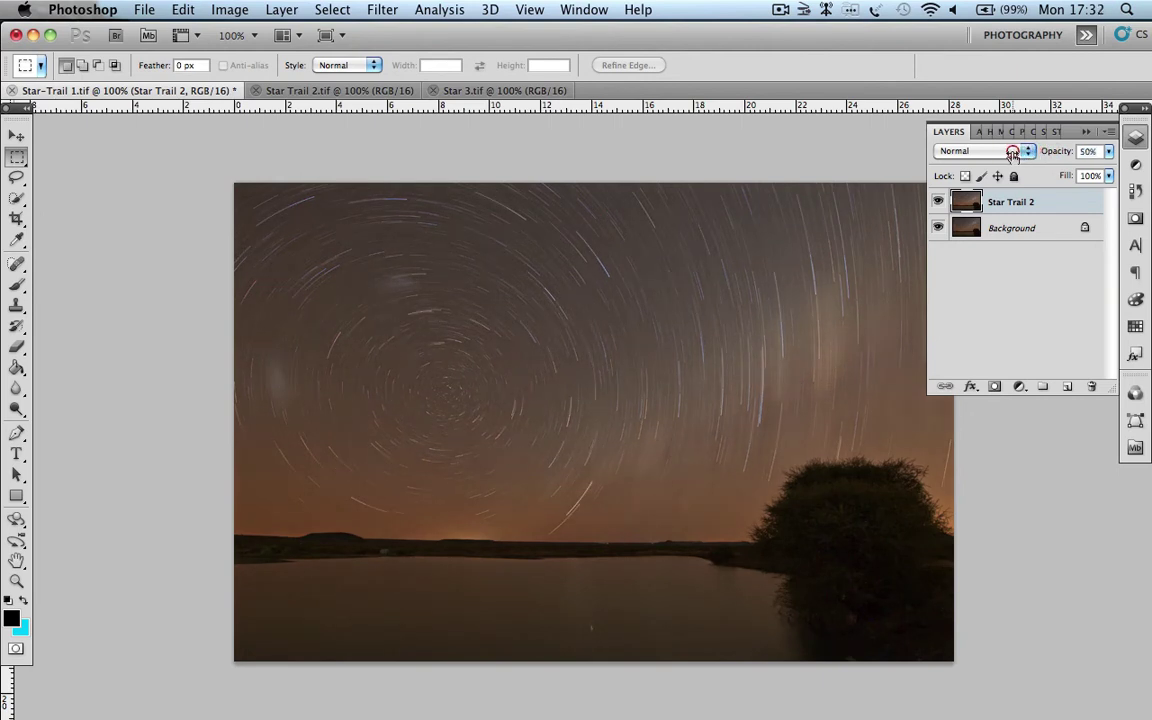
{"action": "left_click", "coordinate": [938, 202]}
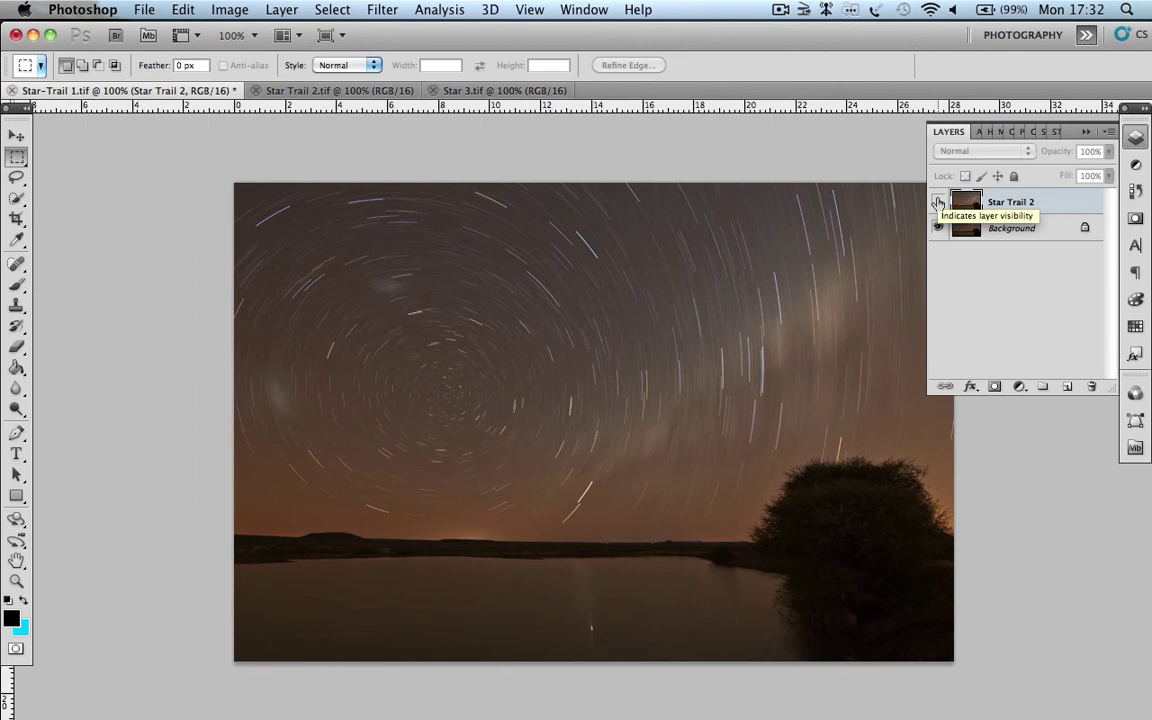
{"action": "left_click", "coordinate": [938, 202]}
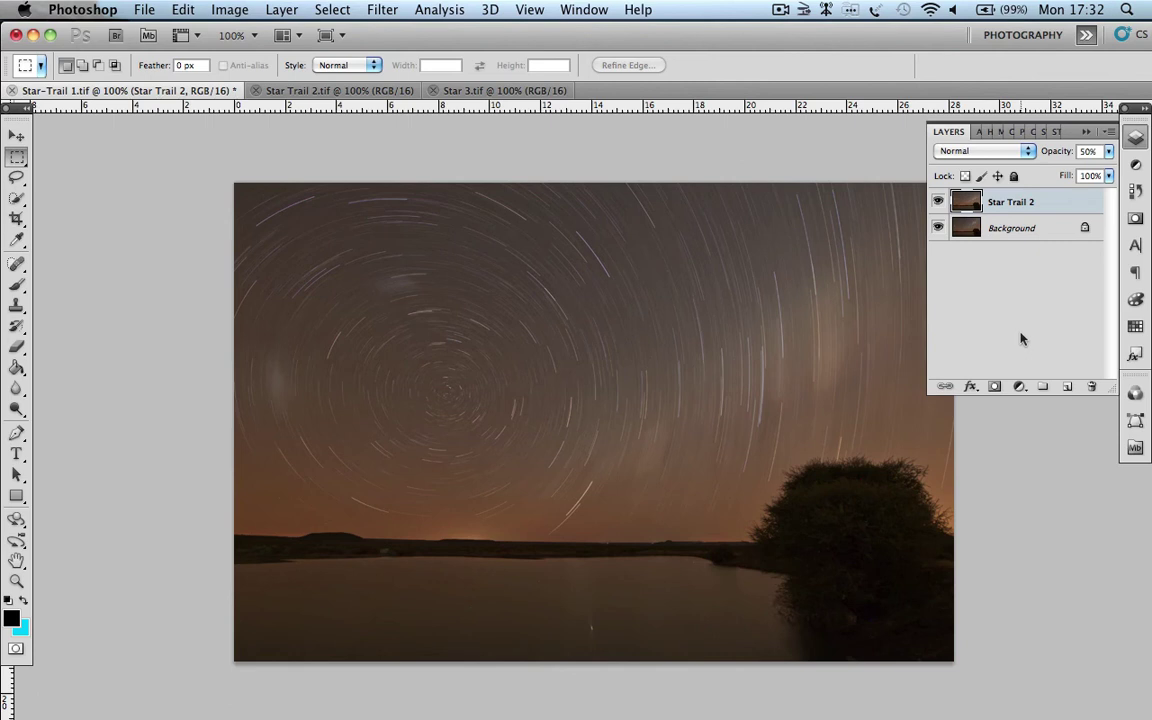
{"action": "left_click", "coordinate": [498, 91]}
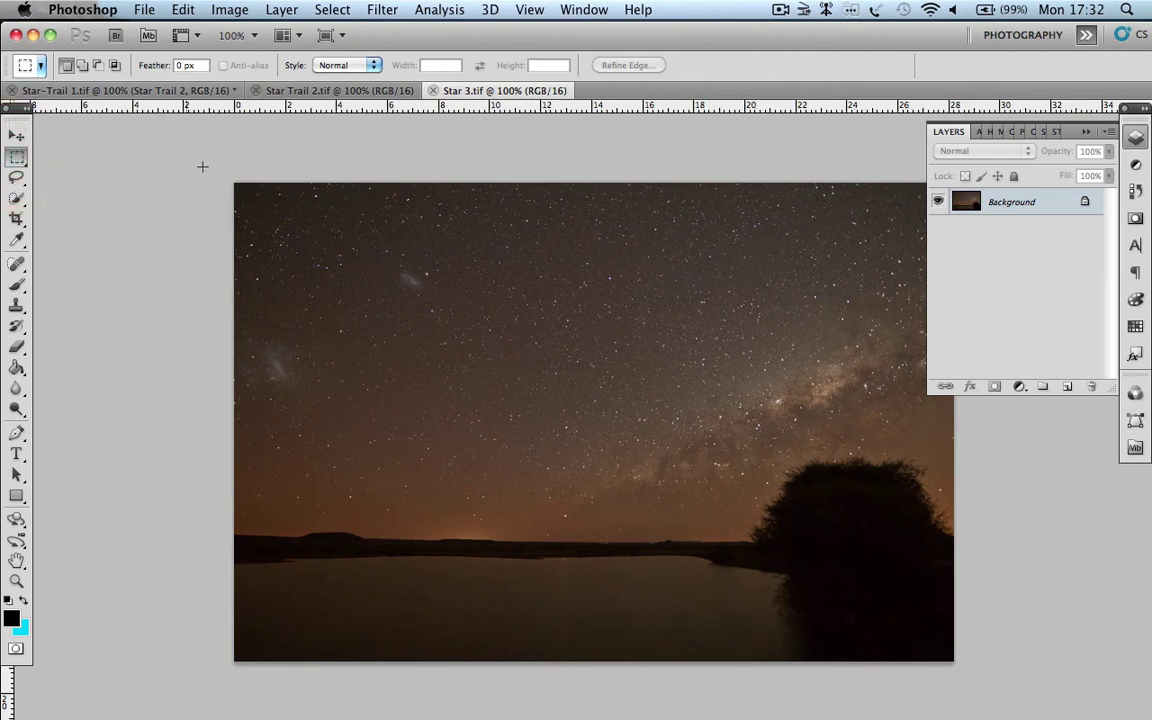
Copy the entire Star 3 image into Star-Trail 1.tif and name the new layer 'Stars'
{"action": "left_click_drag", "start_coordinate": [209, 164], "coordinate": [998, 675]}
{"action": "key", "text": "super+c"}
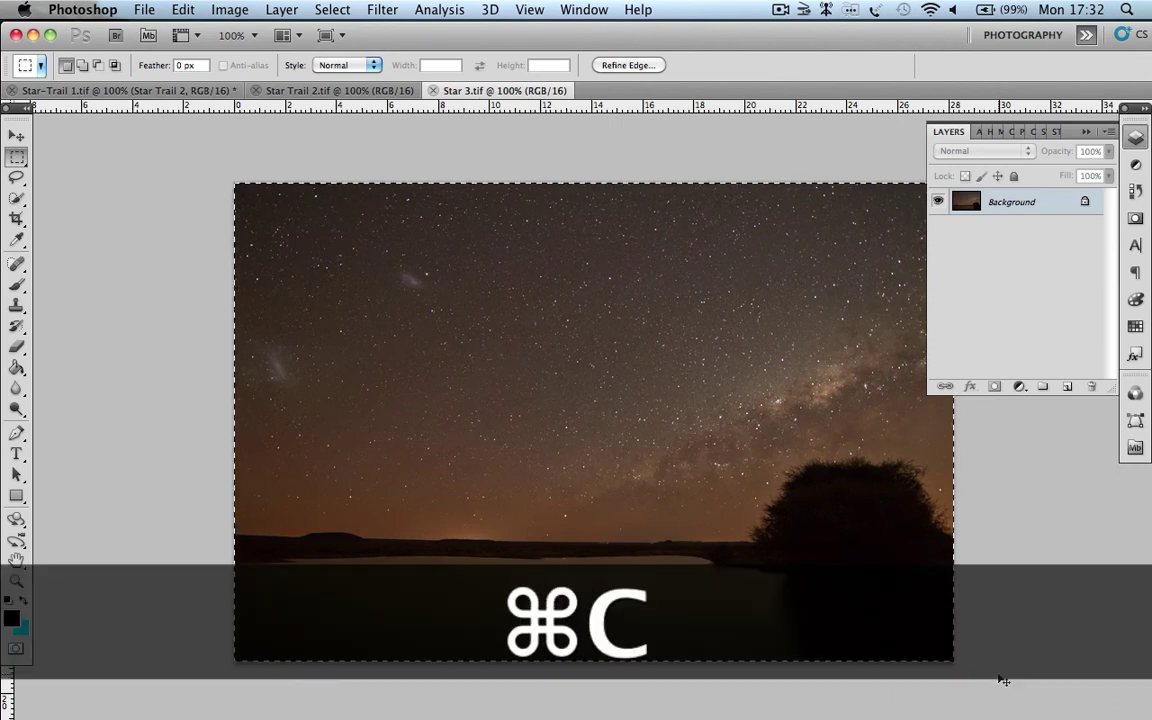
{"action": "left_click", "coordinate": [115, 91]}
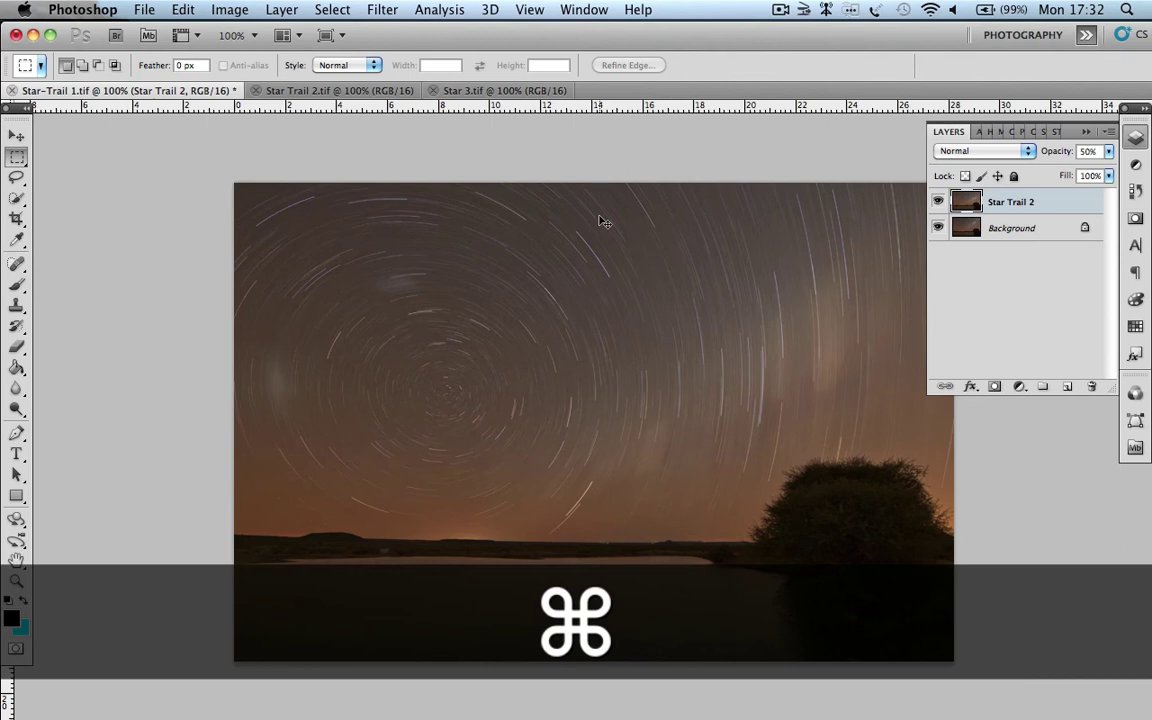
{"action": "key", "text": "super+v"}
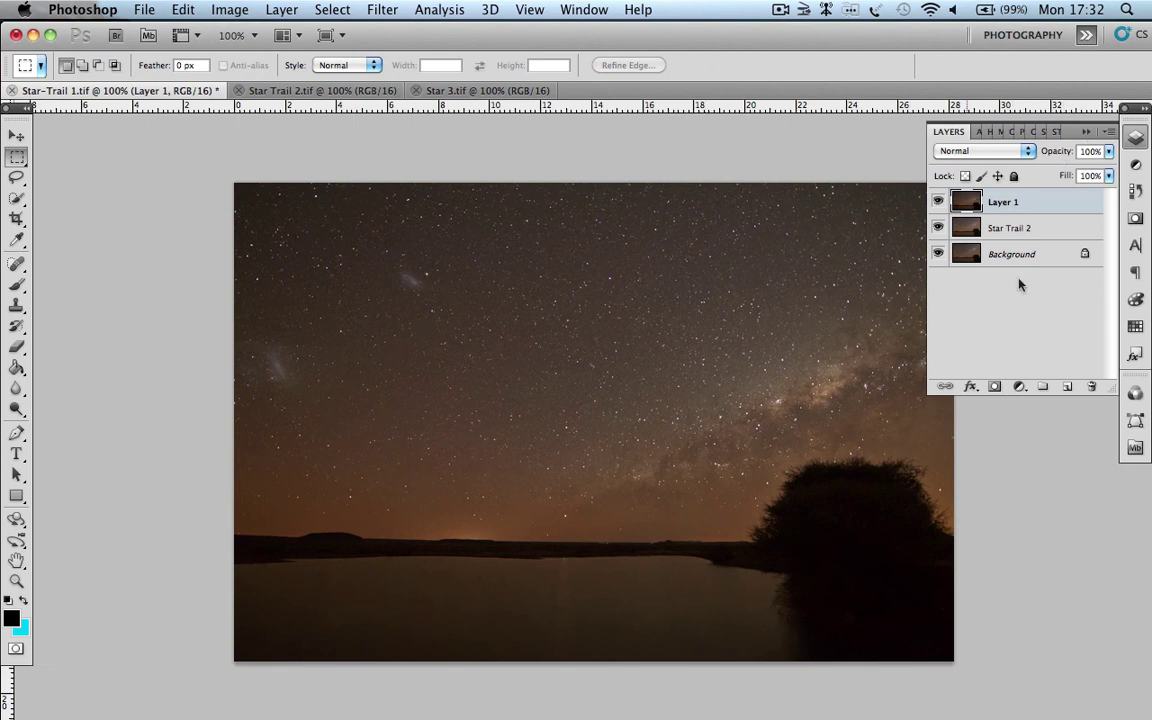
{"action": "double_click", "coordinate": [1002, 204]}
{"action": "type", "text": "Stars"}
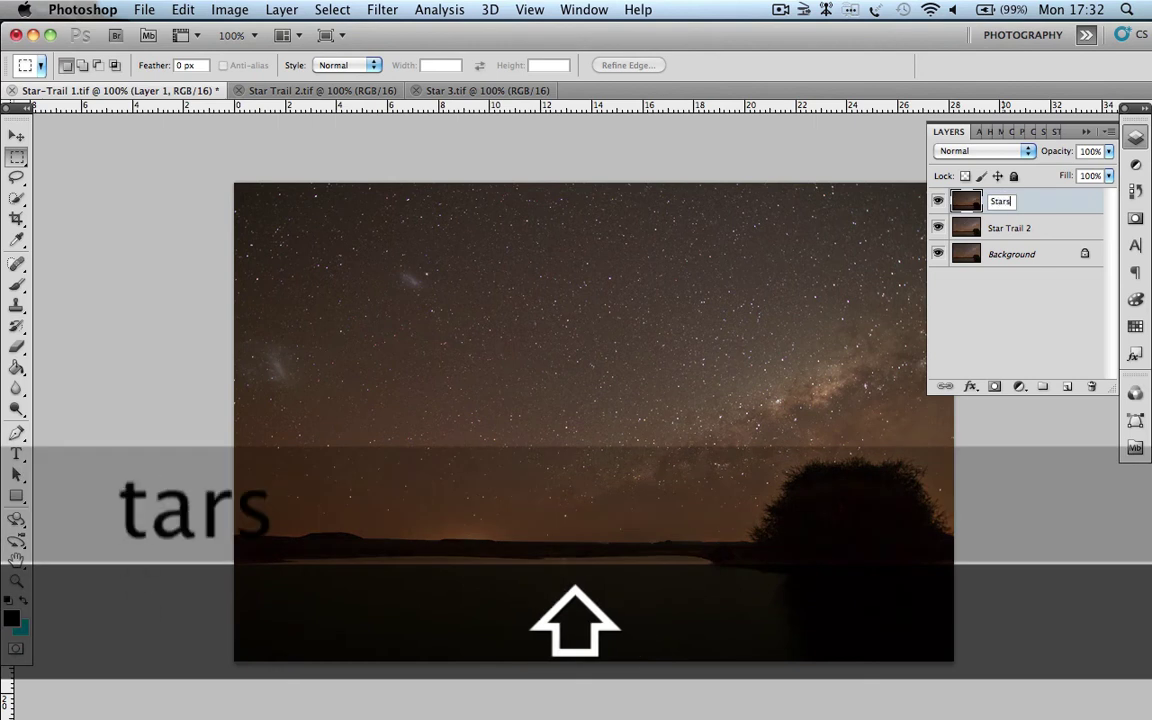
{"action": "key", "text": "Return"}
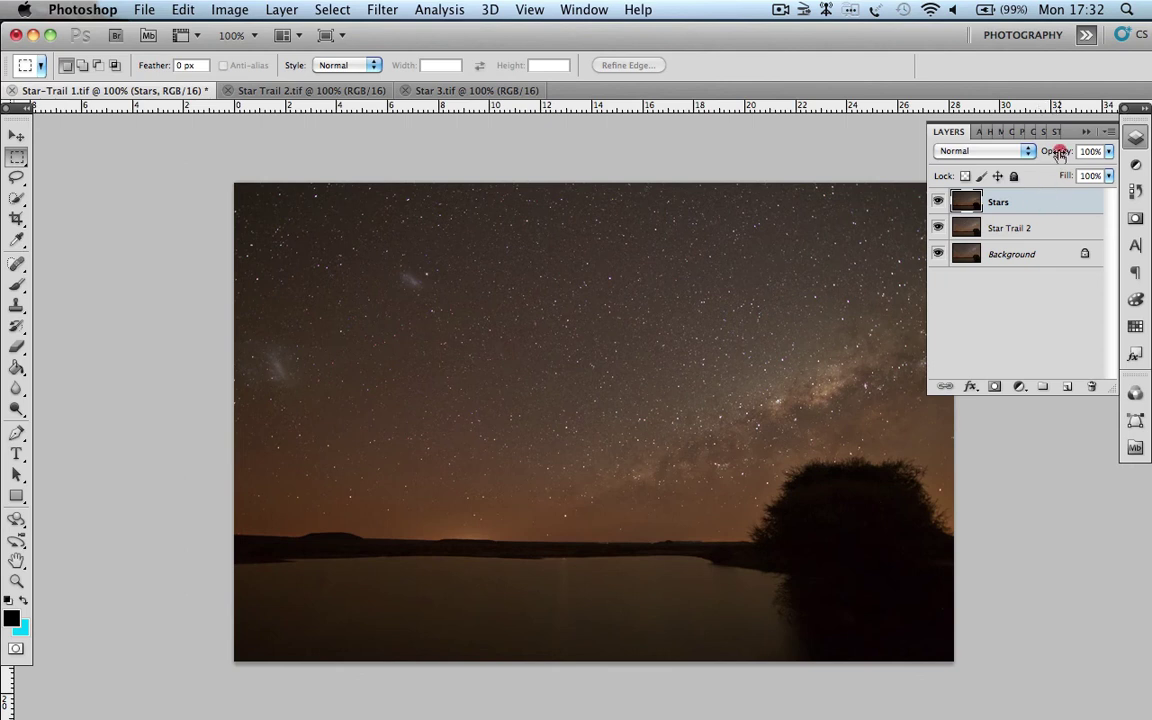
Drop the Stars layer's opacity to 51% and toggle it off and on to check the blend
{"action": "left_click_drag", "start_coordinate": [1058, 152], "coordinate": [1015, 153]}
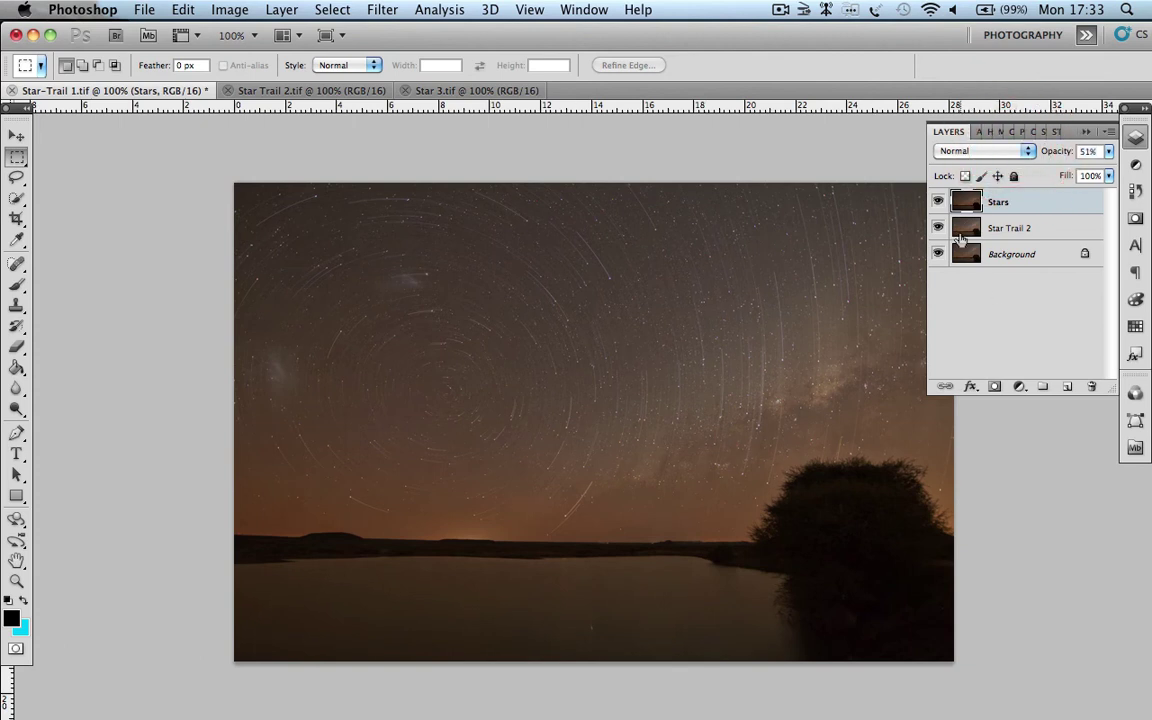
{"action": "left_click", "coordinate": [938, 202]}
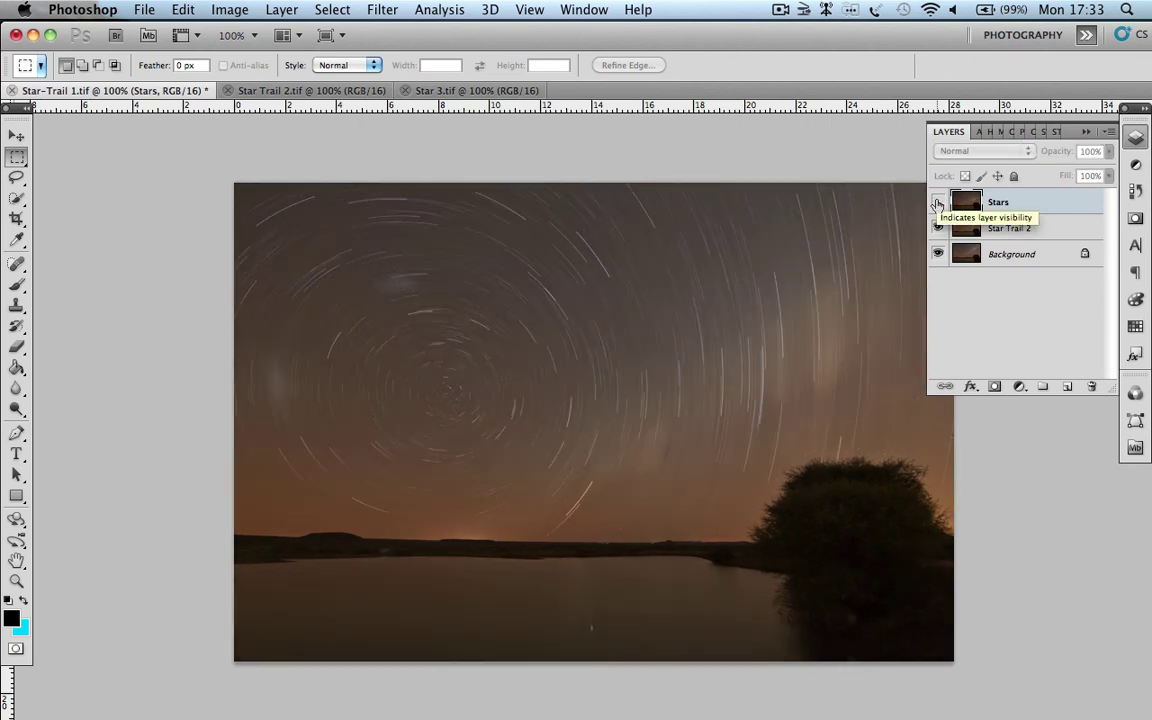
{"action": "left_click", "coordinate": [938, 202]}
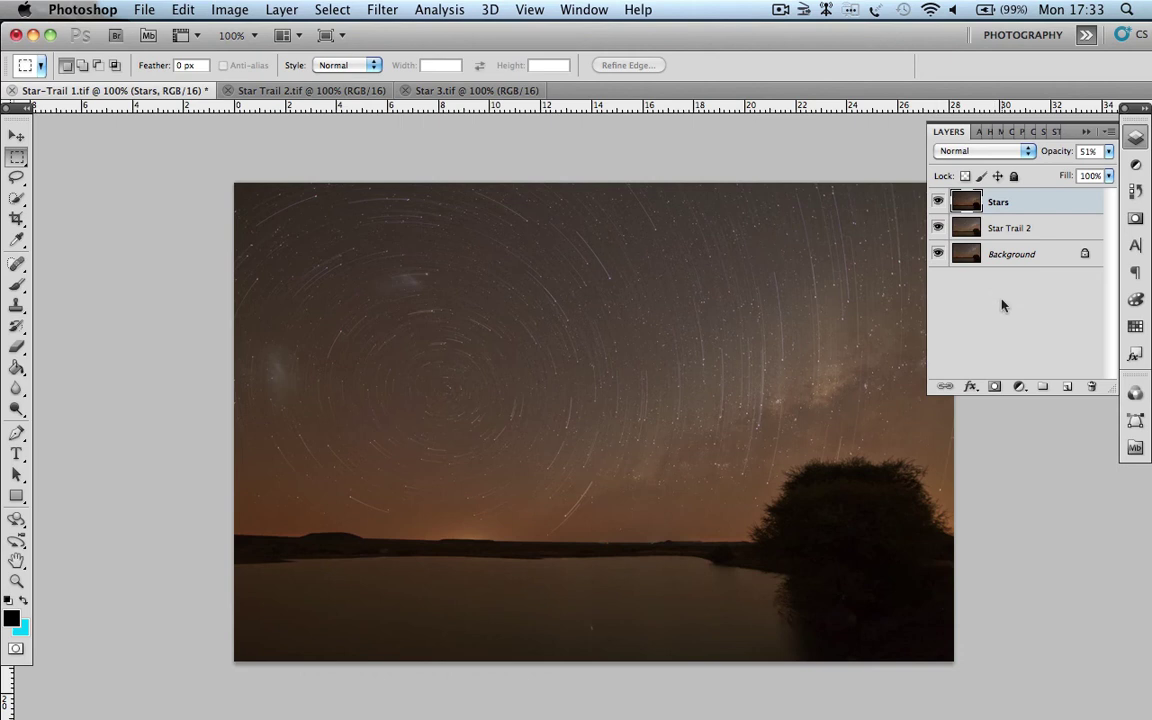
Flatten the image into a single Background layer and bring up the adjustment layer menu
{"action": "right_click", "coordinate": [1041, 262]}
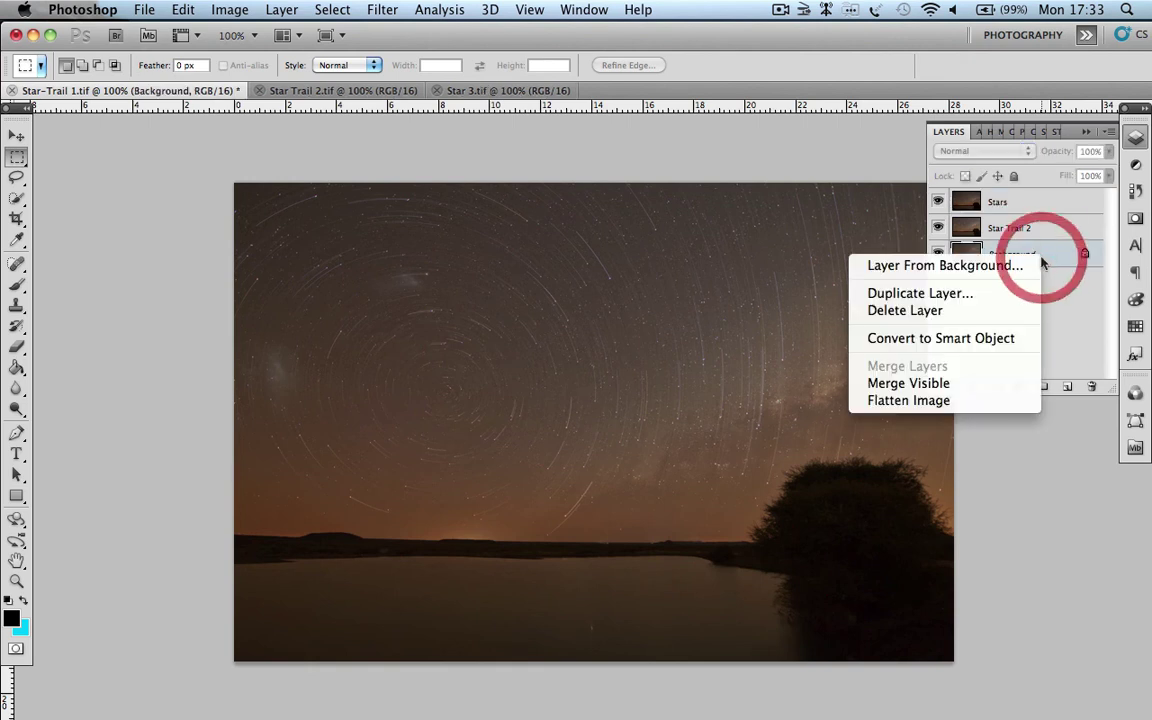
{"action": "left_click", "coordinate": [940, 403]}
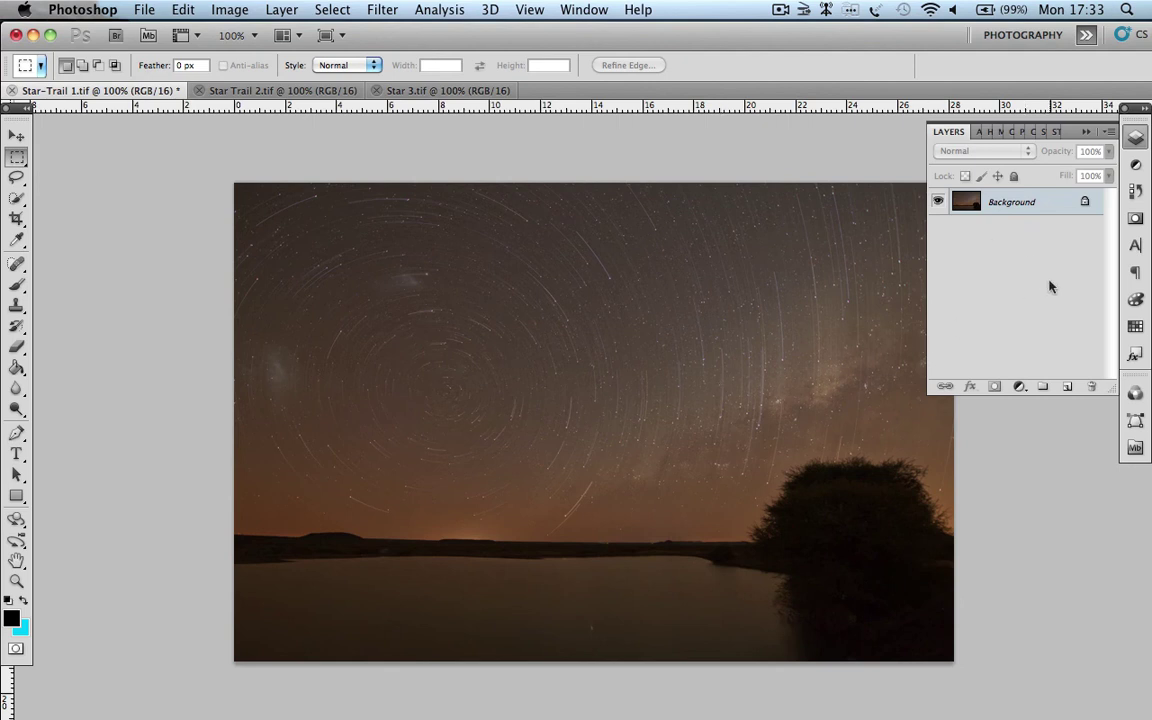
{"action": "left_click", "coordinate": [1020, 210]}
{"action": "left_click", "coordinate": [1019, 387]}
{"action": "left_click", "coordinate": [1019, 387]}
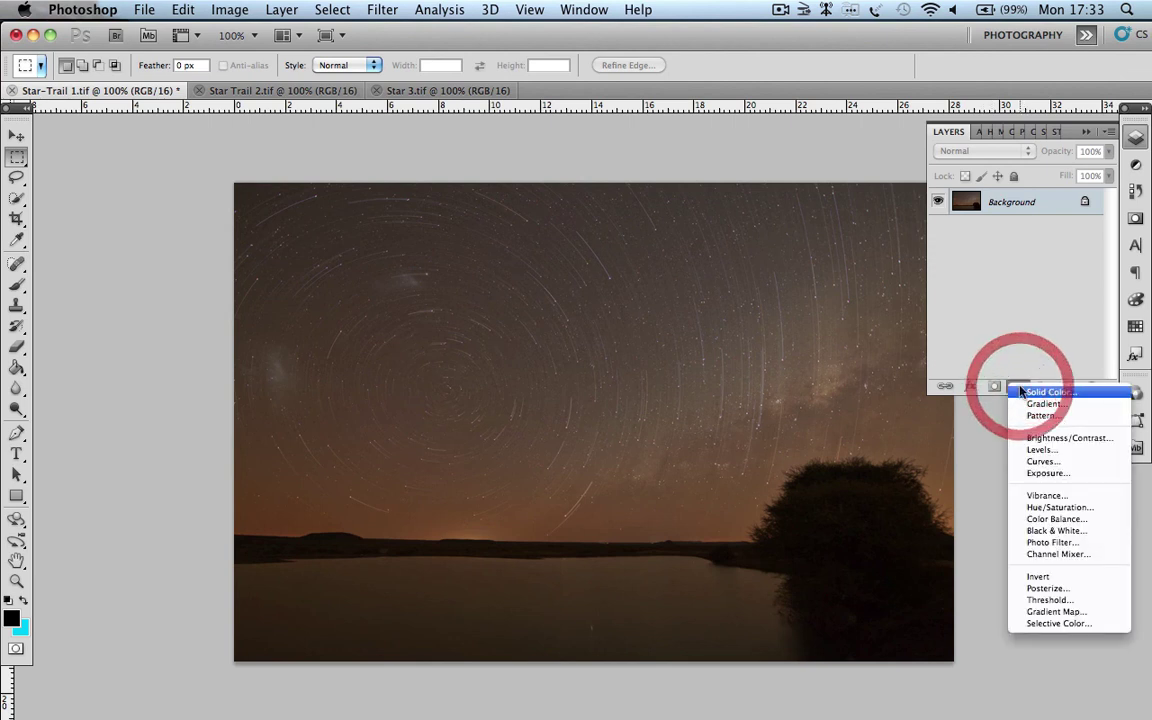
Add a Brightness/Contrast adjustment layer with Brightness 29 and Contrast 29
{"action": "left_click", "coordinate": [1067, 440]}
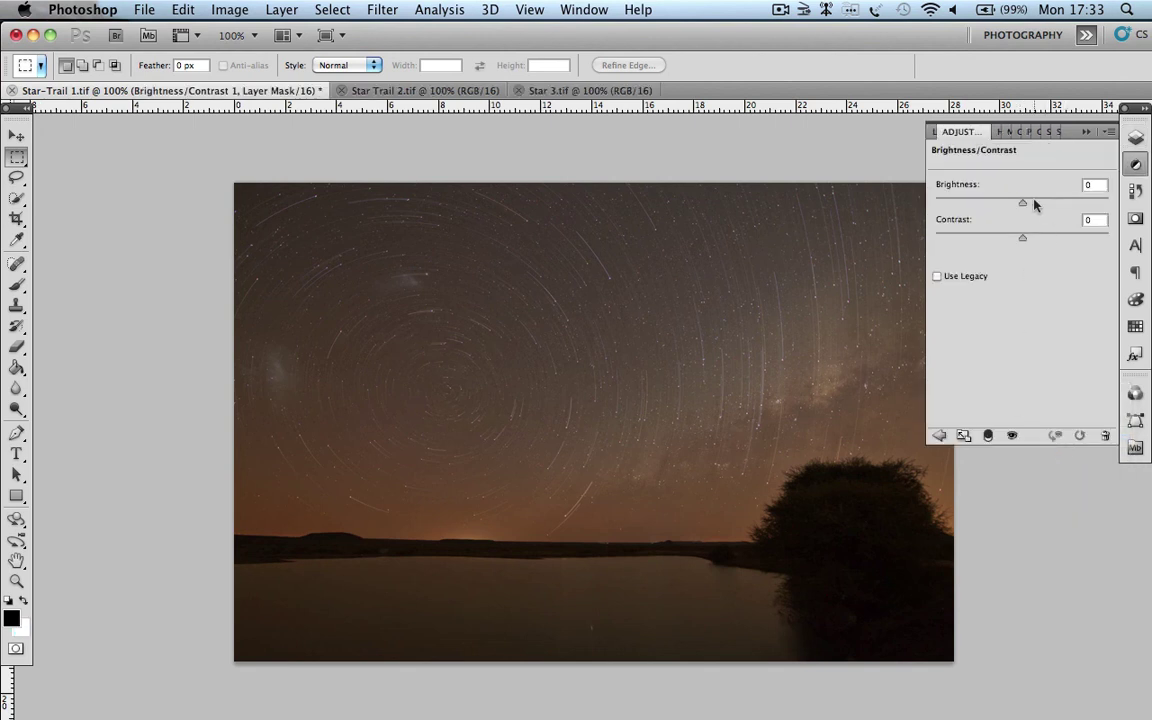
{"action": "left_click_drag", "start_coordinate": [1023, 200], "coordinate": [1047, 240]}
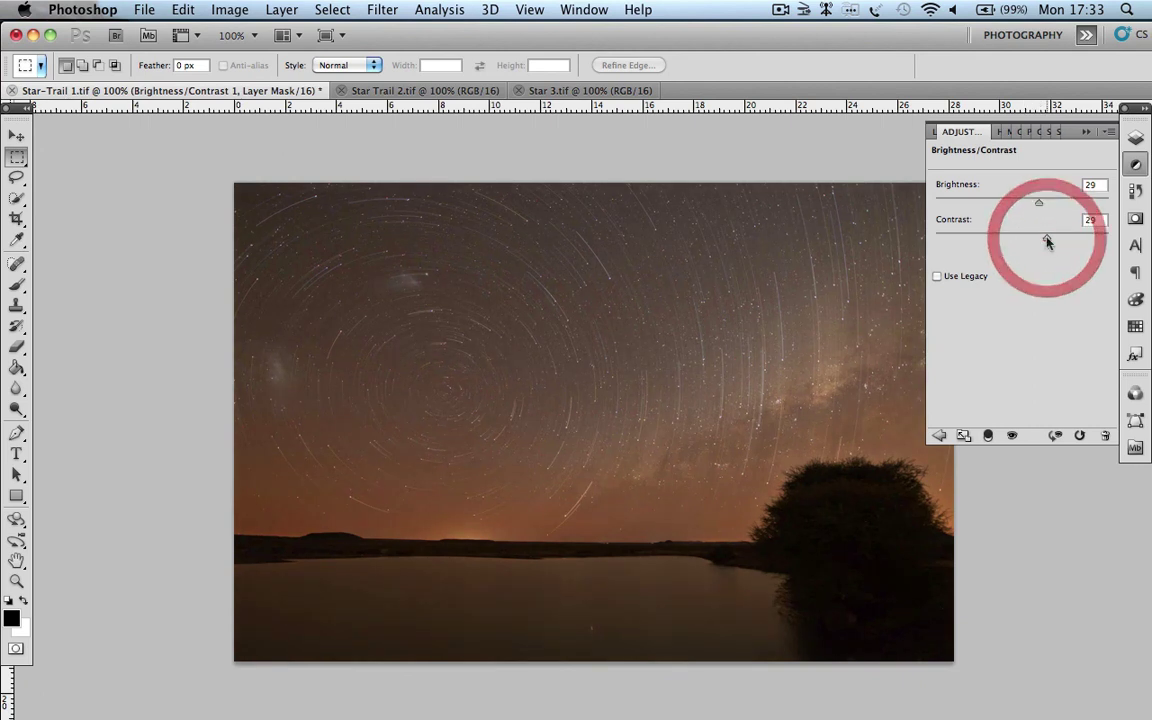
{"action": "left_click", "coordinate": [1136, 136]}
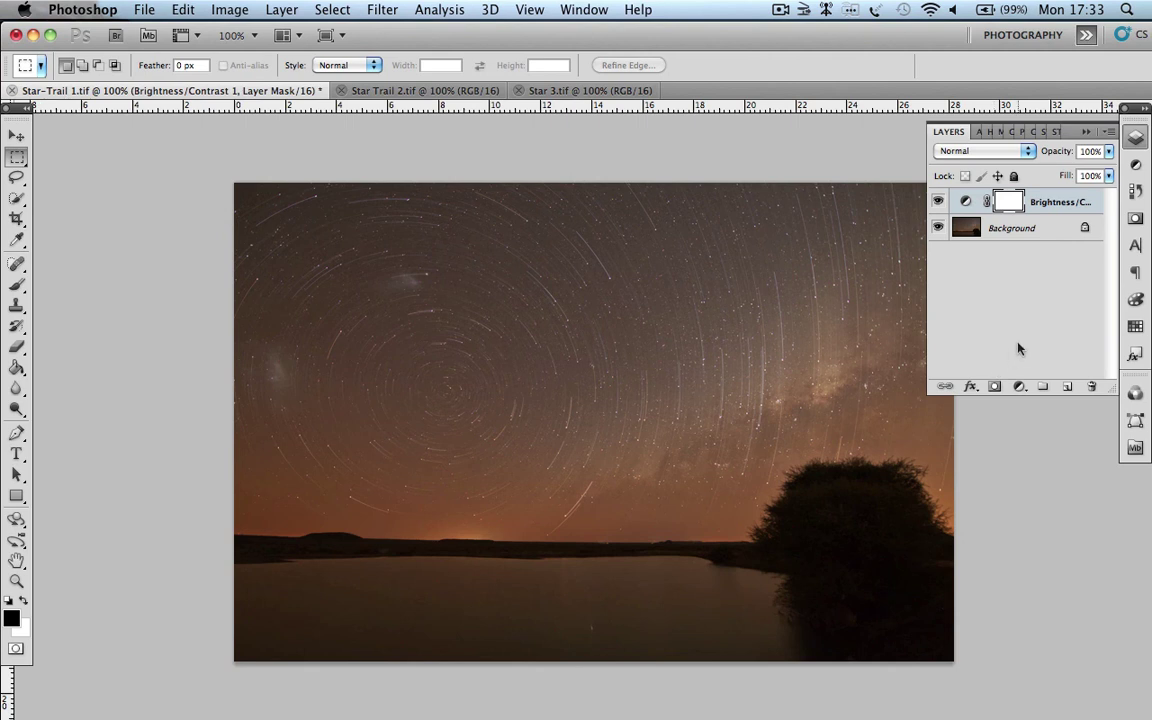
Compare the Star Trail 2 and Star 3 originals with the final Star-Trail 1 blend, then collapse the Layers panel
{"action": "left_click", "coordinate": [416, 91]}
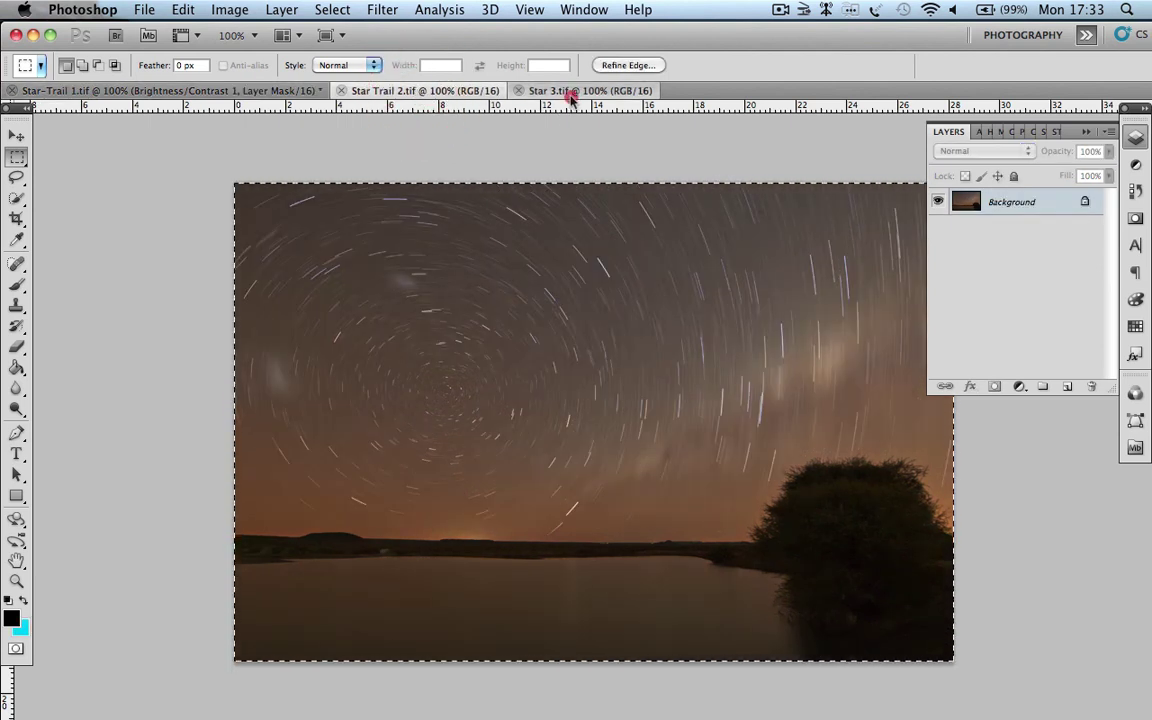
{"action": "left_click", "coordinate": [571, 91]}
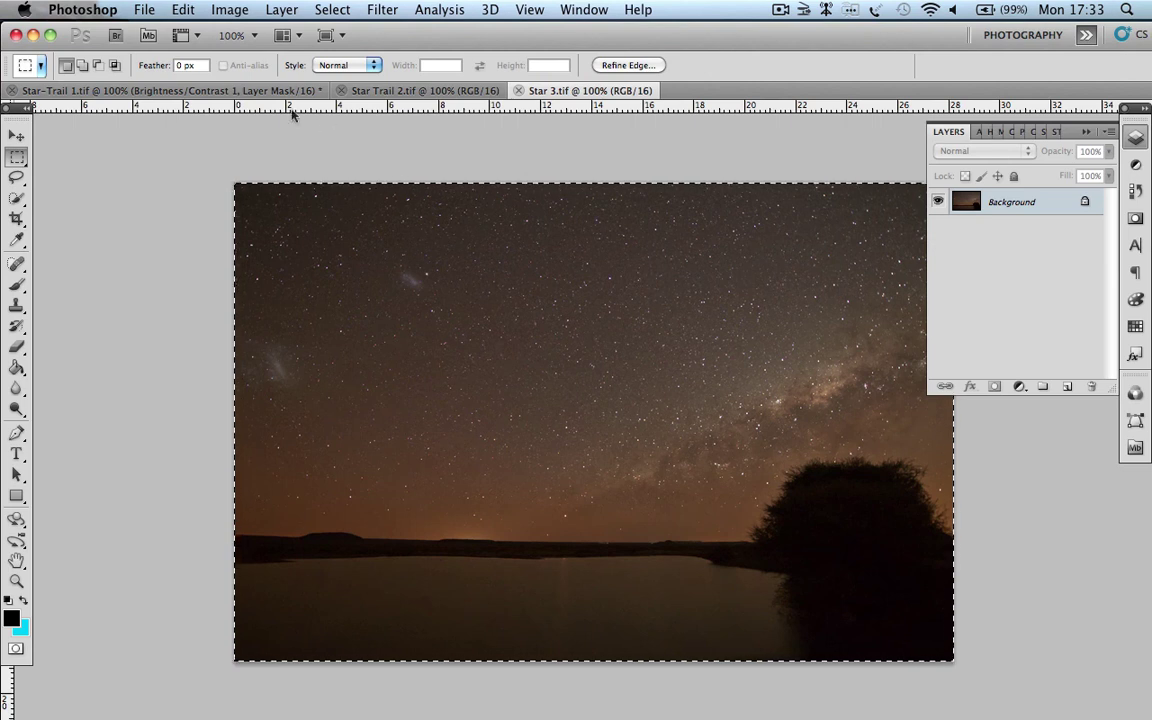
{"action": "left_click", "coordinate": [210, 90]}
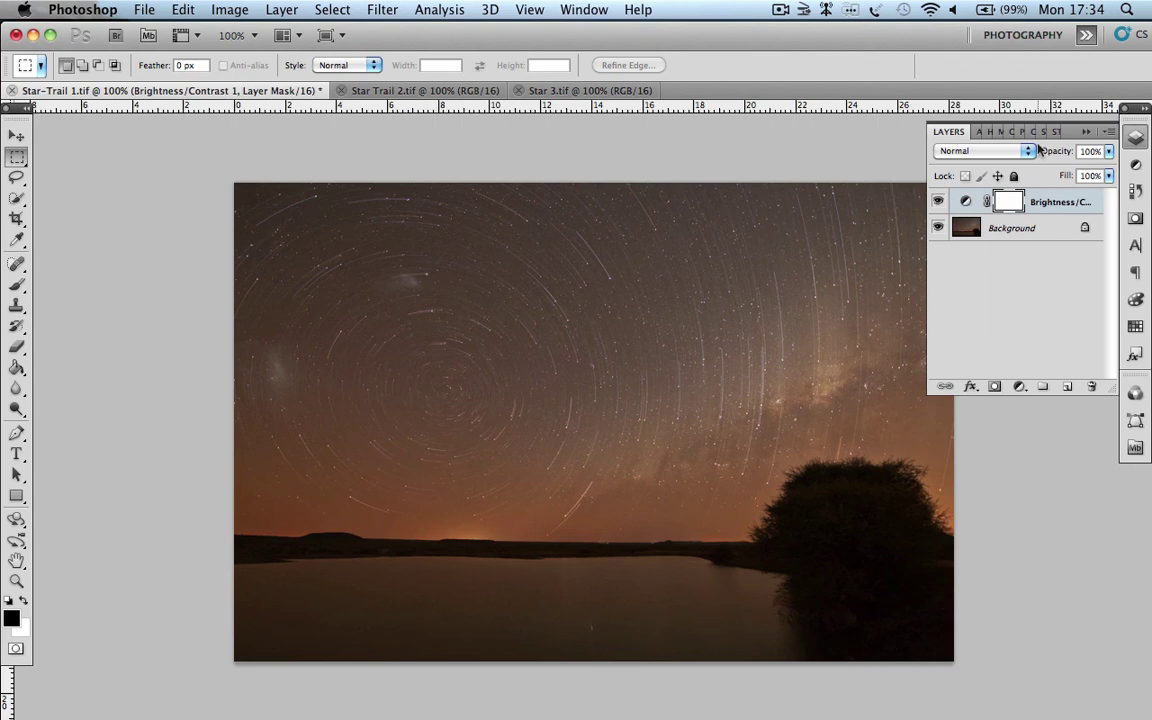
{"action": "left_click", "coordinate": [1086, 131]}
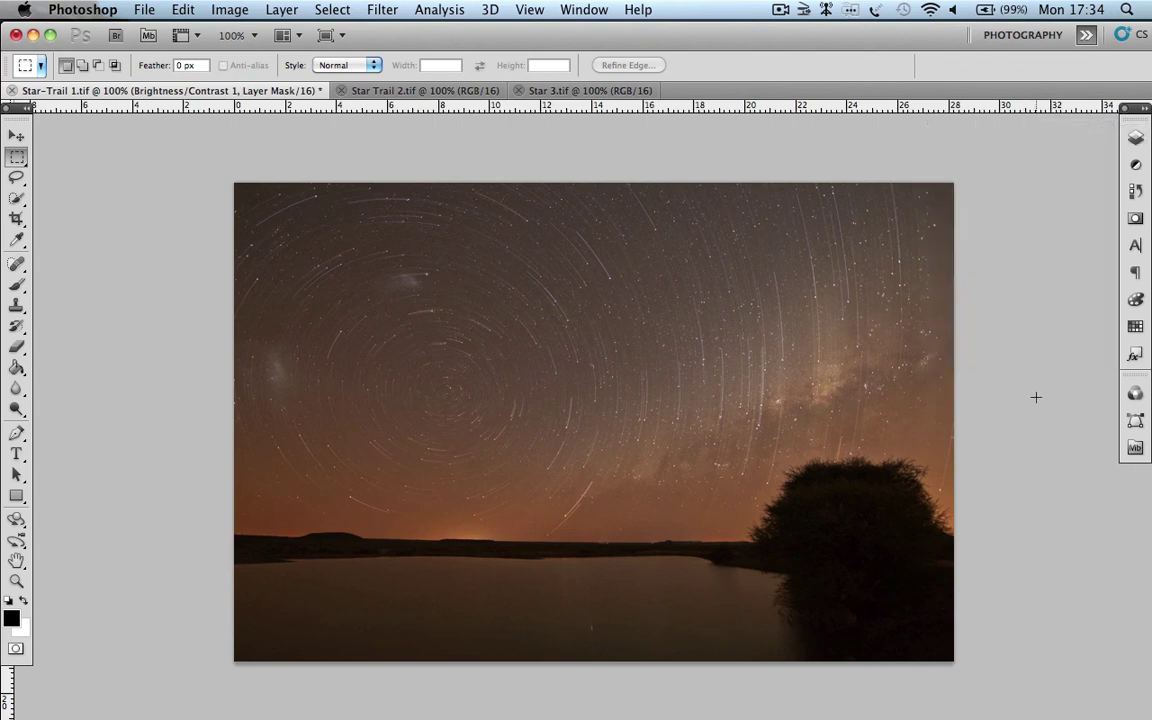